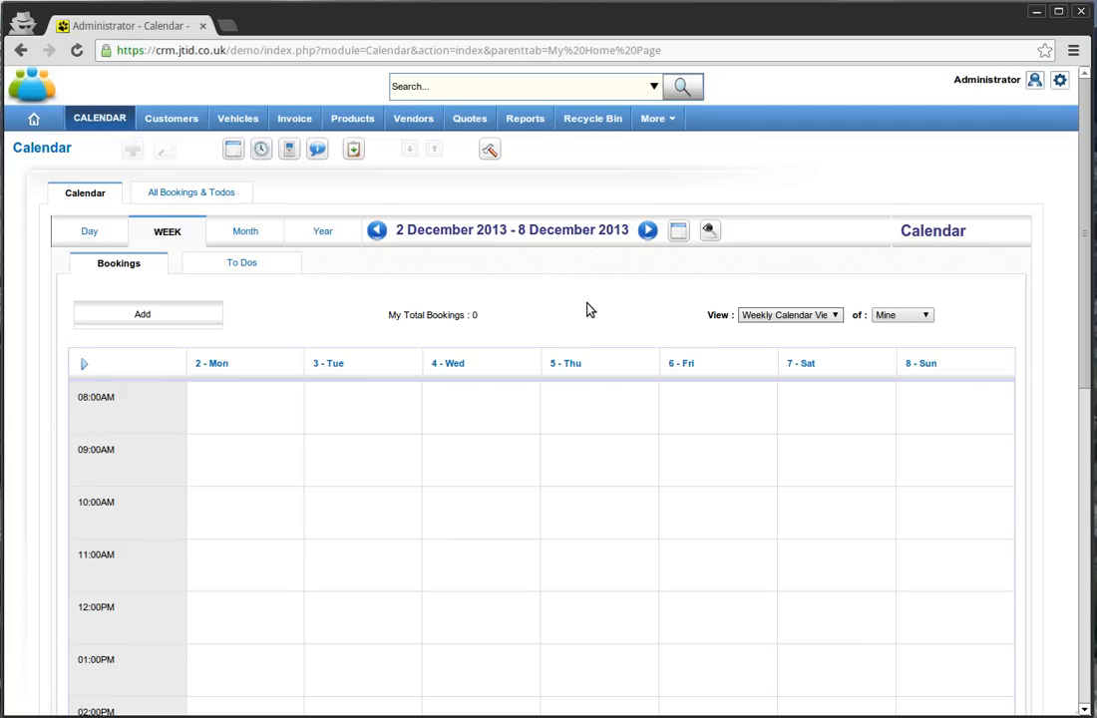
Open the existing Any Town customer's record from the customer list and examine its details.
click(171, 118)
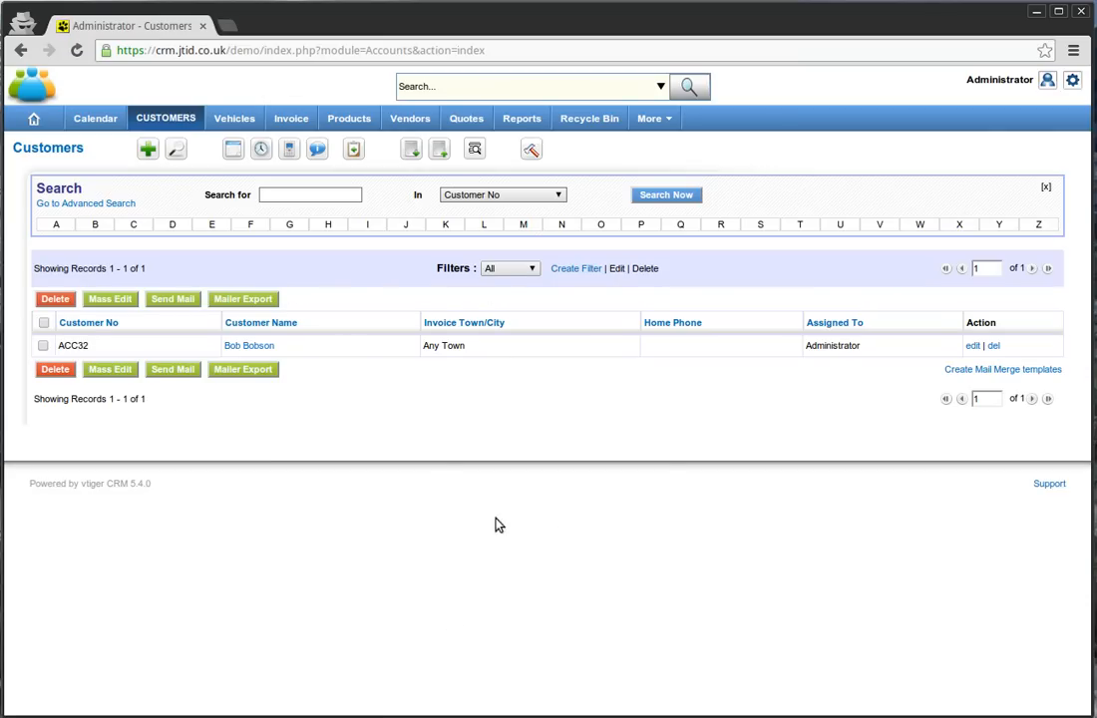
click(445, 89)
click(246, 347)
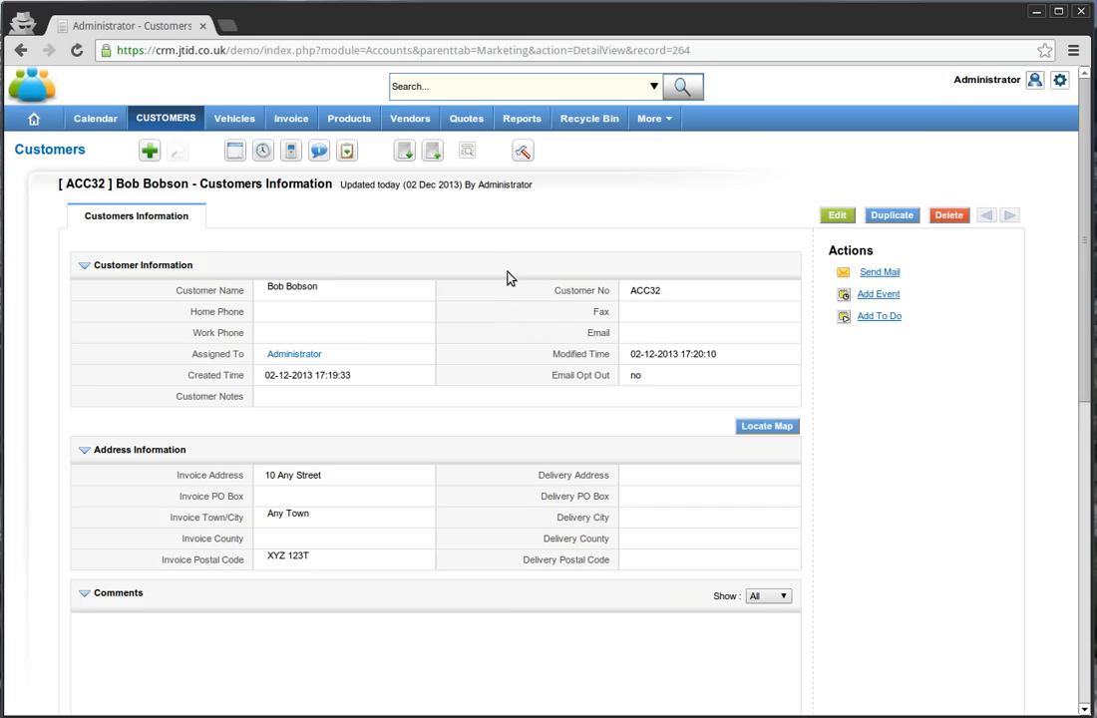
scroll(506, 360, down, 2)
scroll(505, 360, down, 1)
scroll(560, 343, up, 3)
Create a new customer record with only the customer's full name filled in, and save it.
click(174, 113)
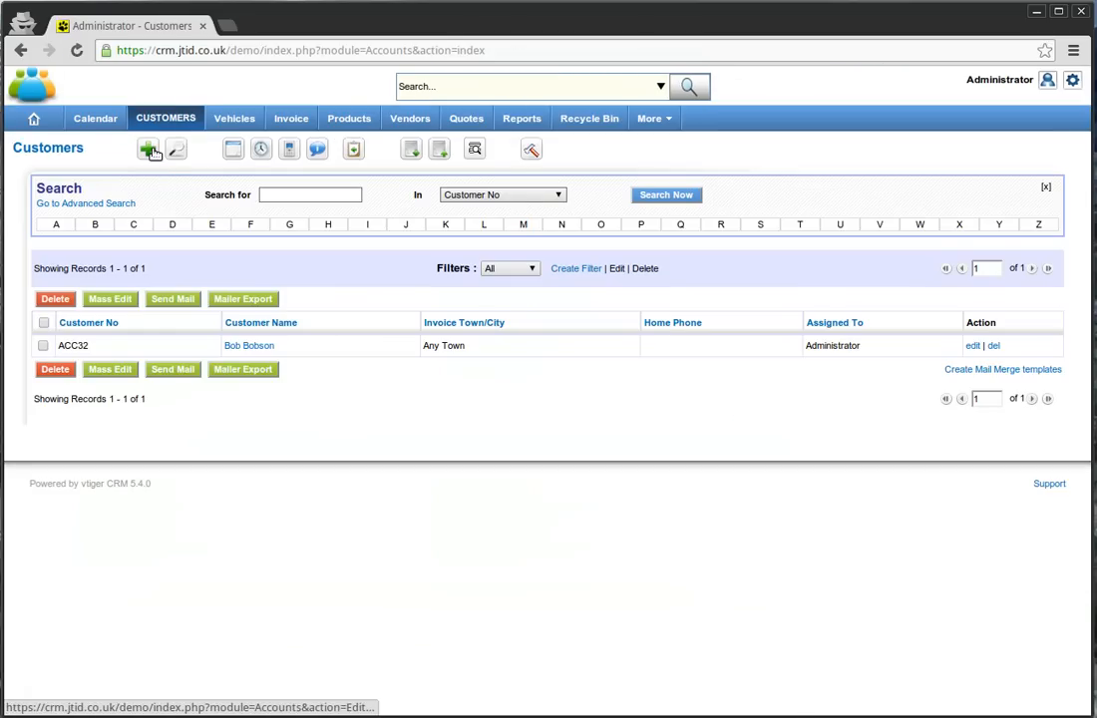
click(148, 149)
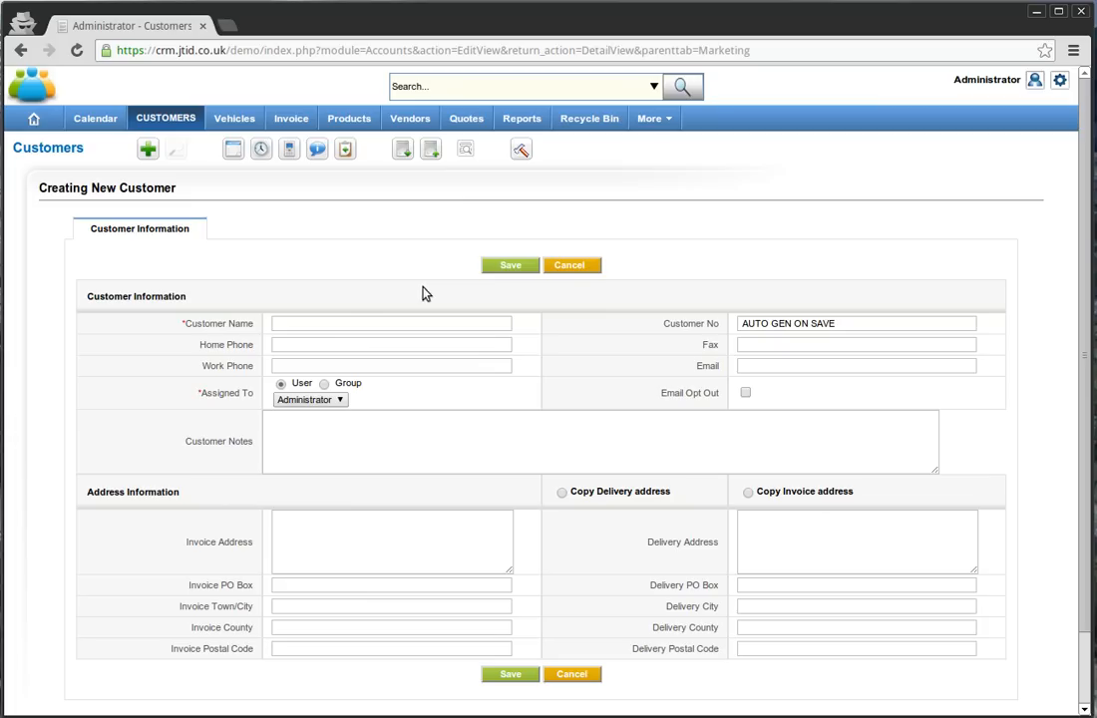
click(337, 320)
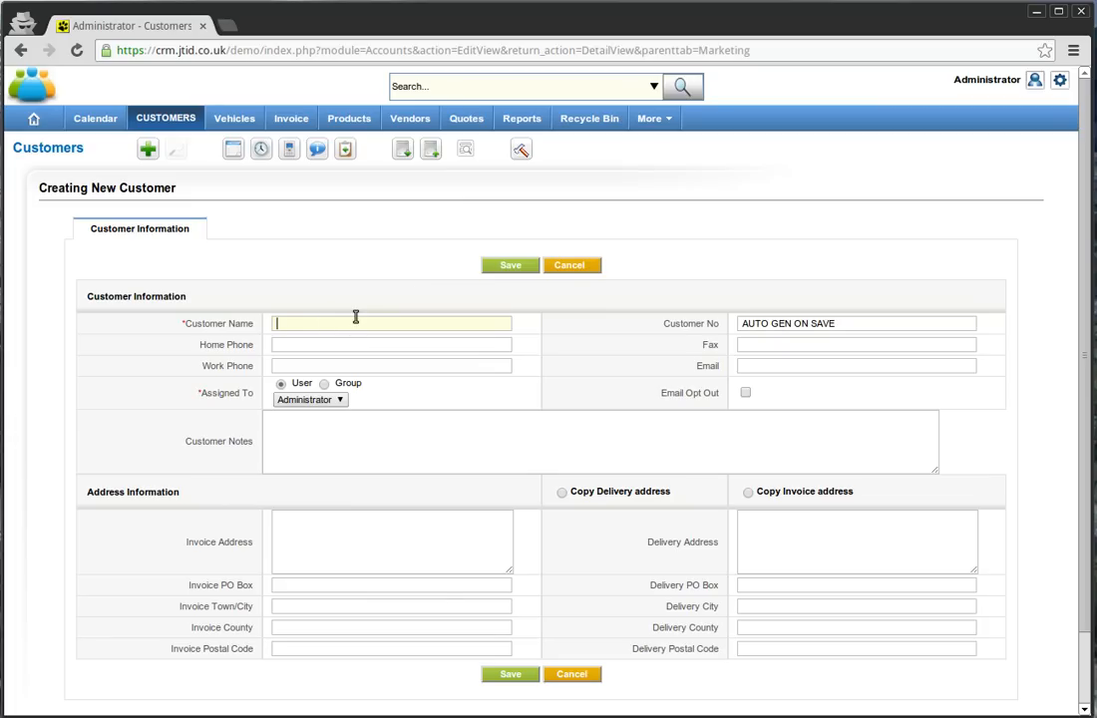
text(Jon Jonson)
key(Tab)
scroll(473, 272, down, 1)
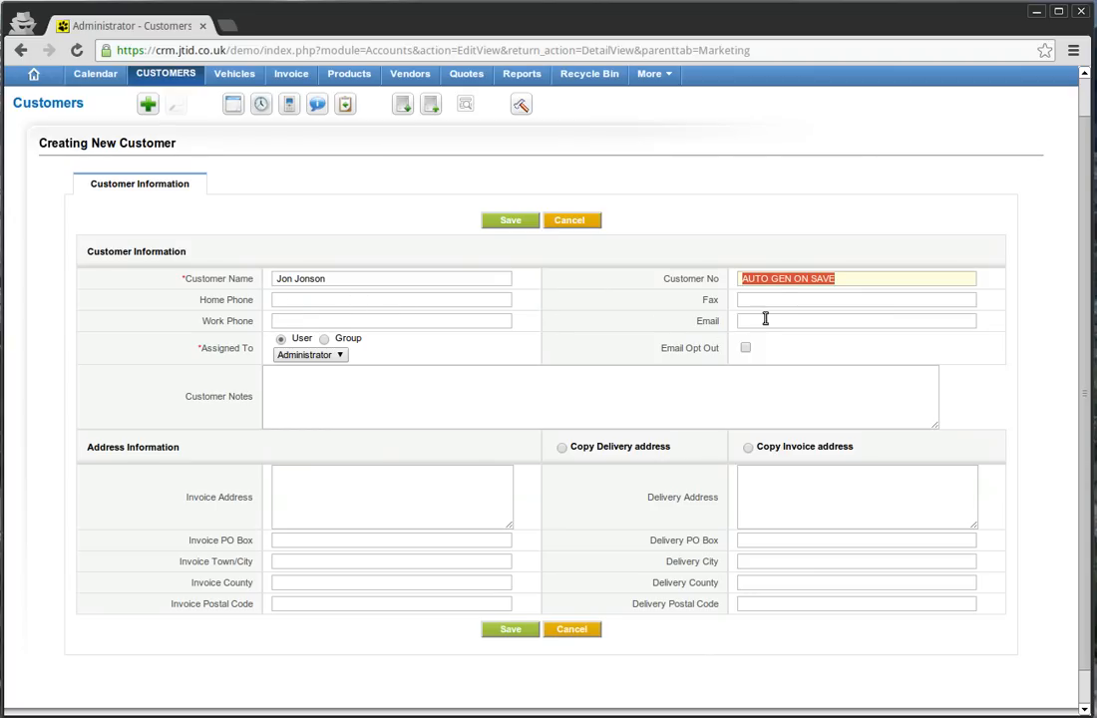
scroll(481, 329, down, 1)
click(318, 336)
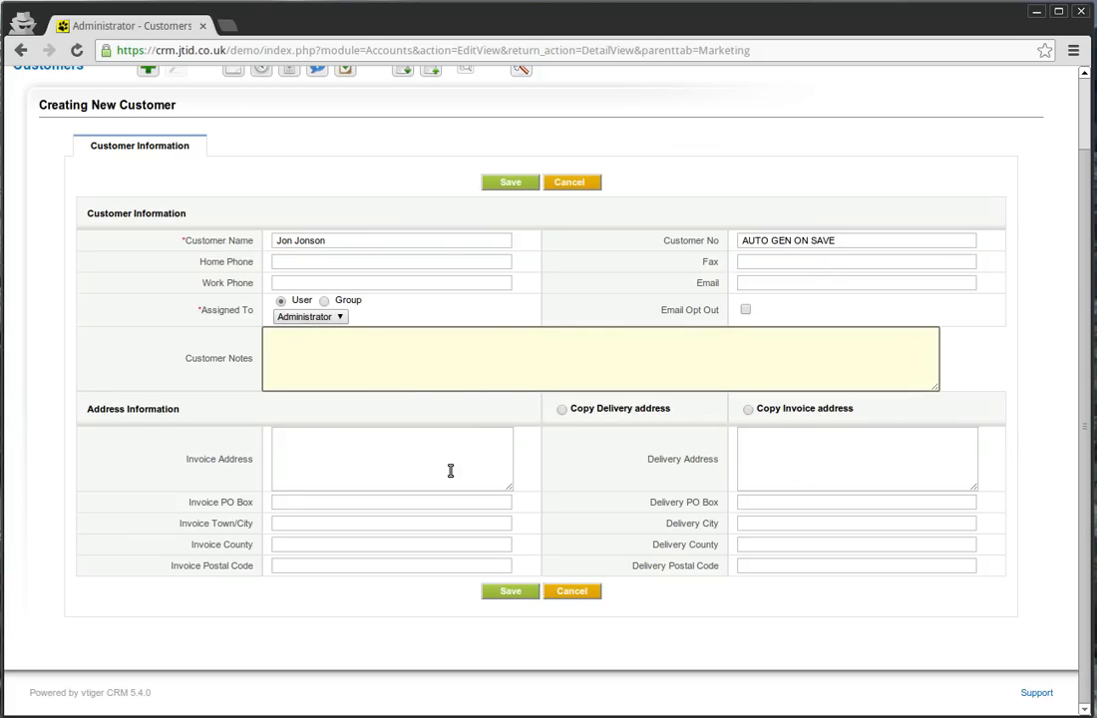
click(526, 592)
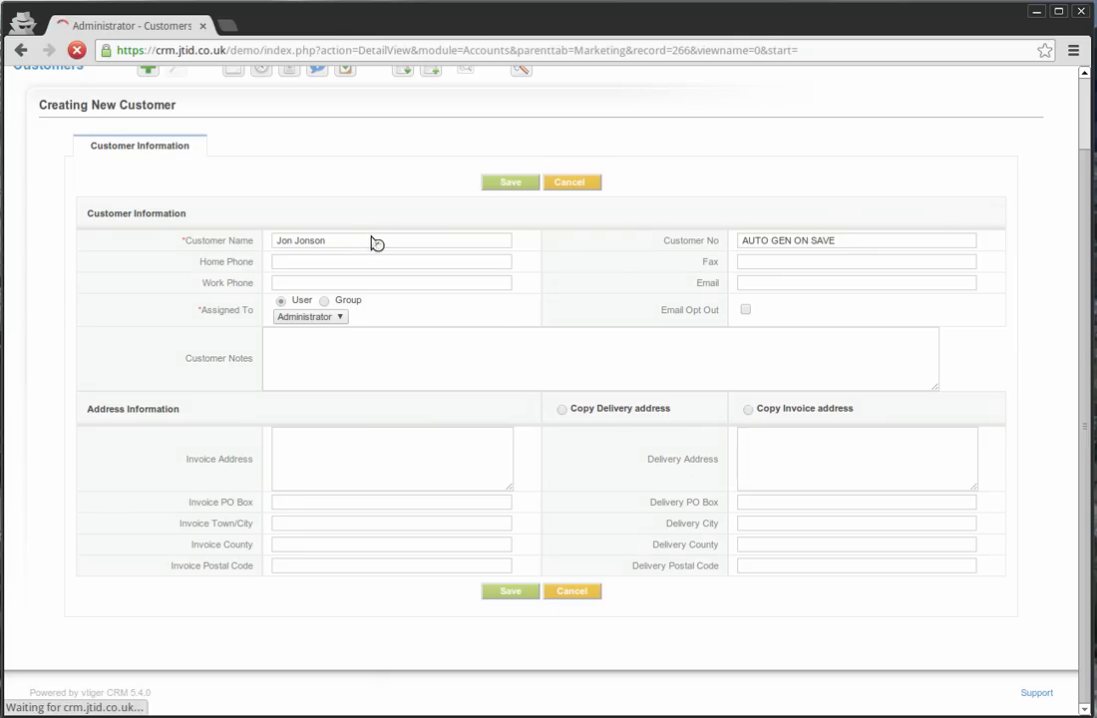
Add and save the comment "Leave comment" on the new customer's record.
scroll(469, 311, down, 1)
scroll(393, 267, up, 1)
scroll(549, 296, down, 3)
scroll(560, 290, up, 2)
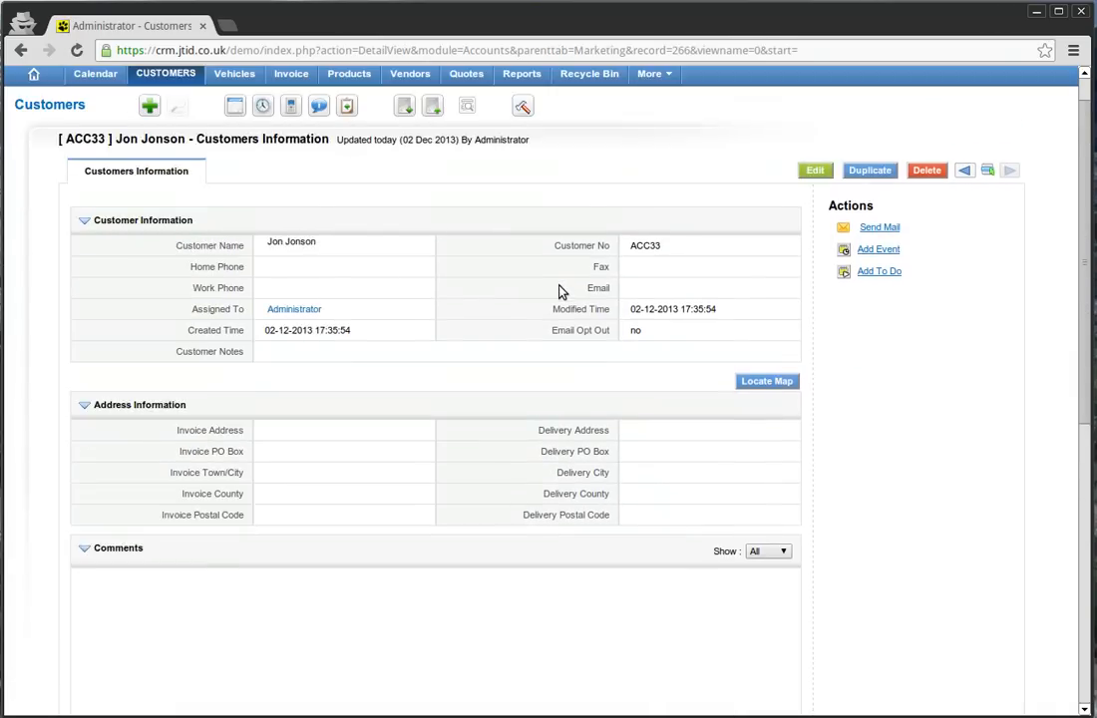
scroll(561, 290, down, 3)
scroll(791, 355, down, 4)
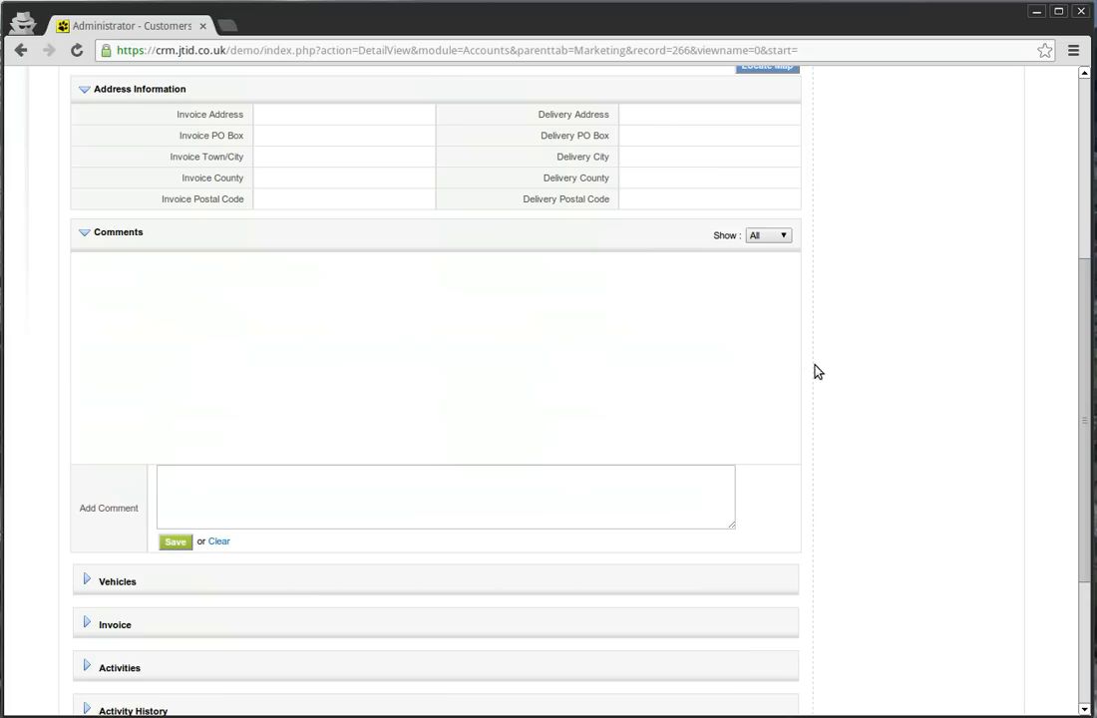
click(419, 488)
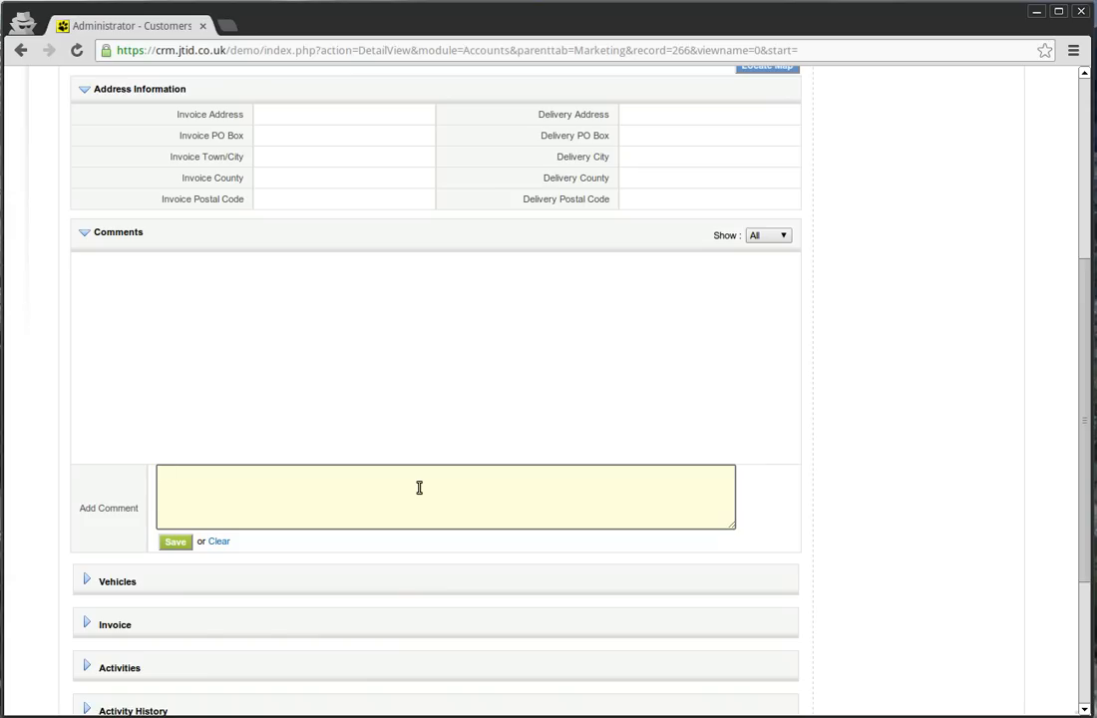
text(Leave comment)
click(186, 542)
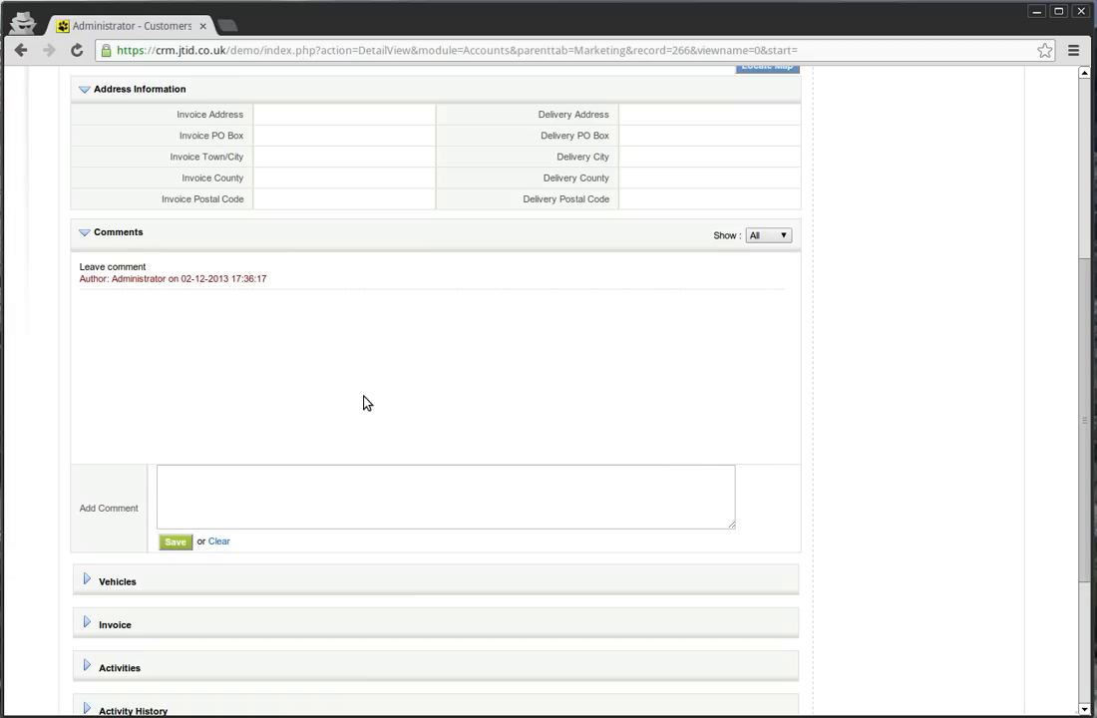
Examine the new customer's details and related sections such as Vehicles, Invoice and Quotes, and return to the customer list.
scroll(792, 396, down, 2)
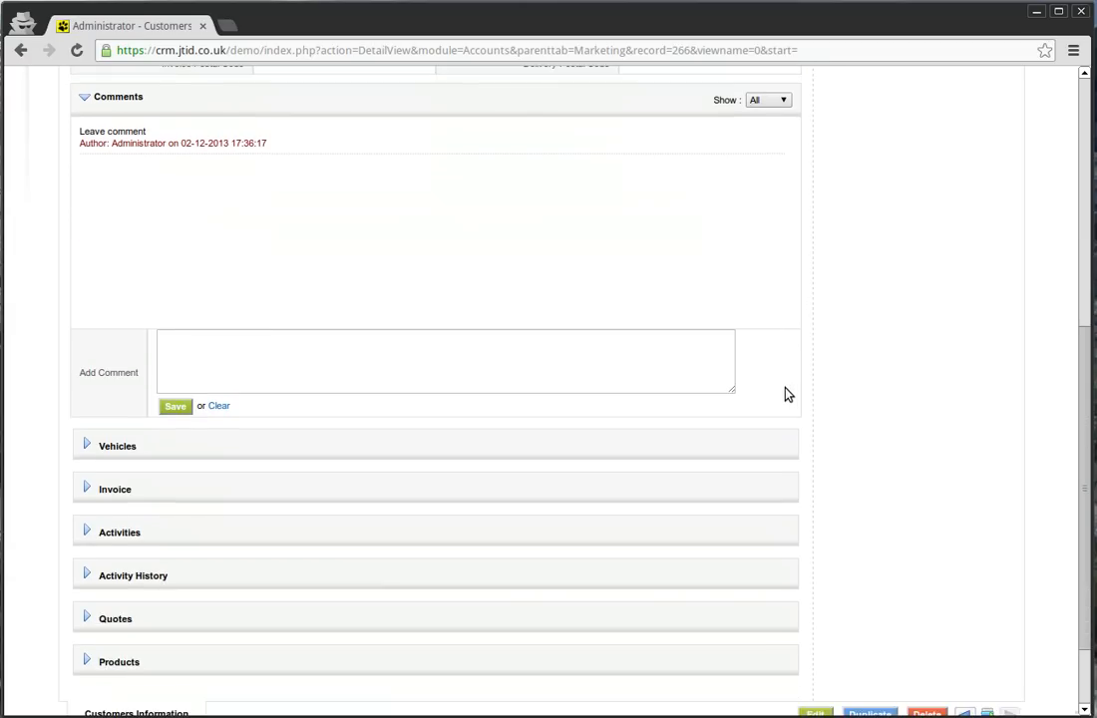
scroll(783, 393, up, 5)
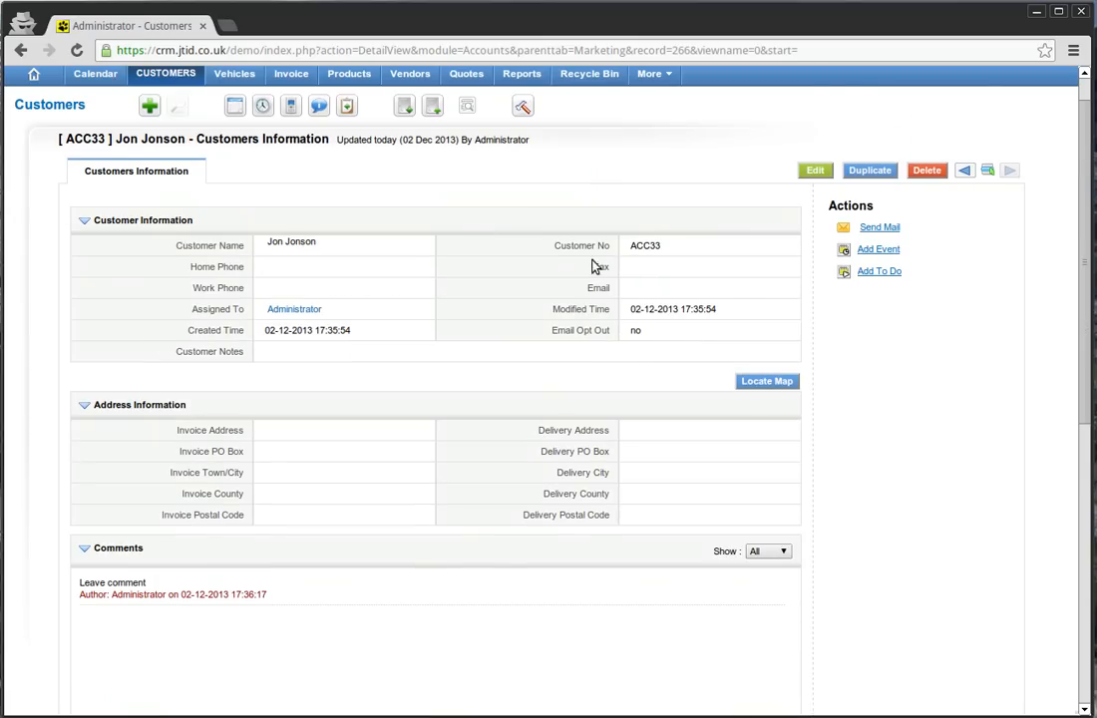
scroll(599, 521, down, 5)
scroll(598, 517, down, 2)
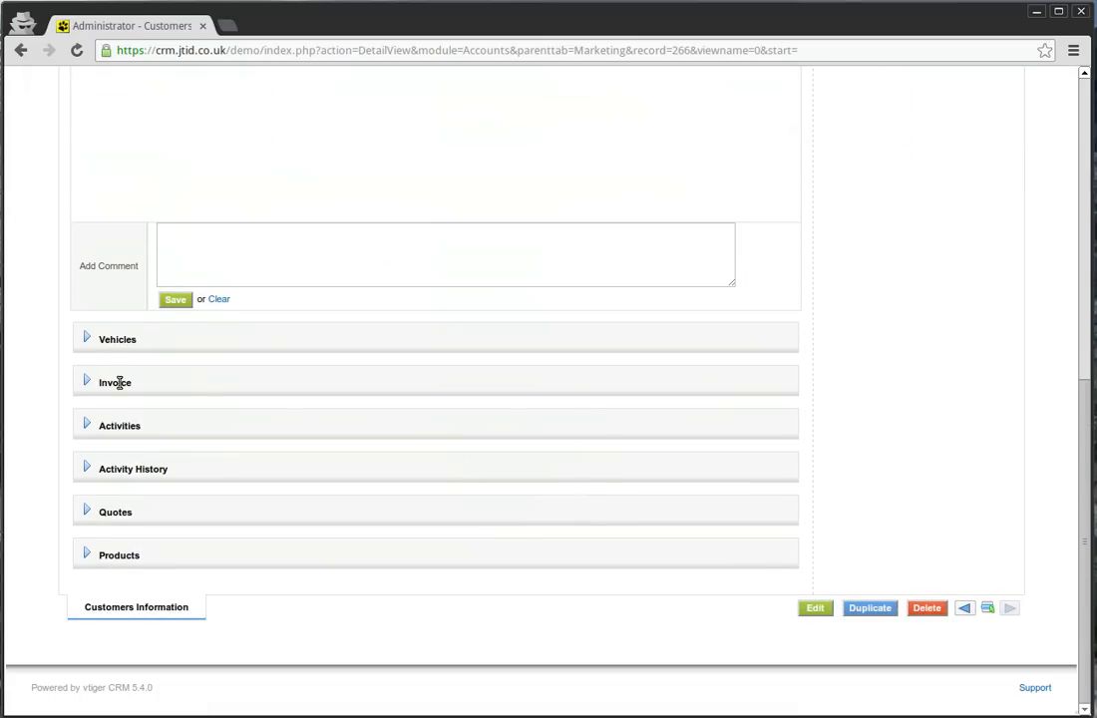
click(88, 340)
click(88, 340)
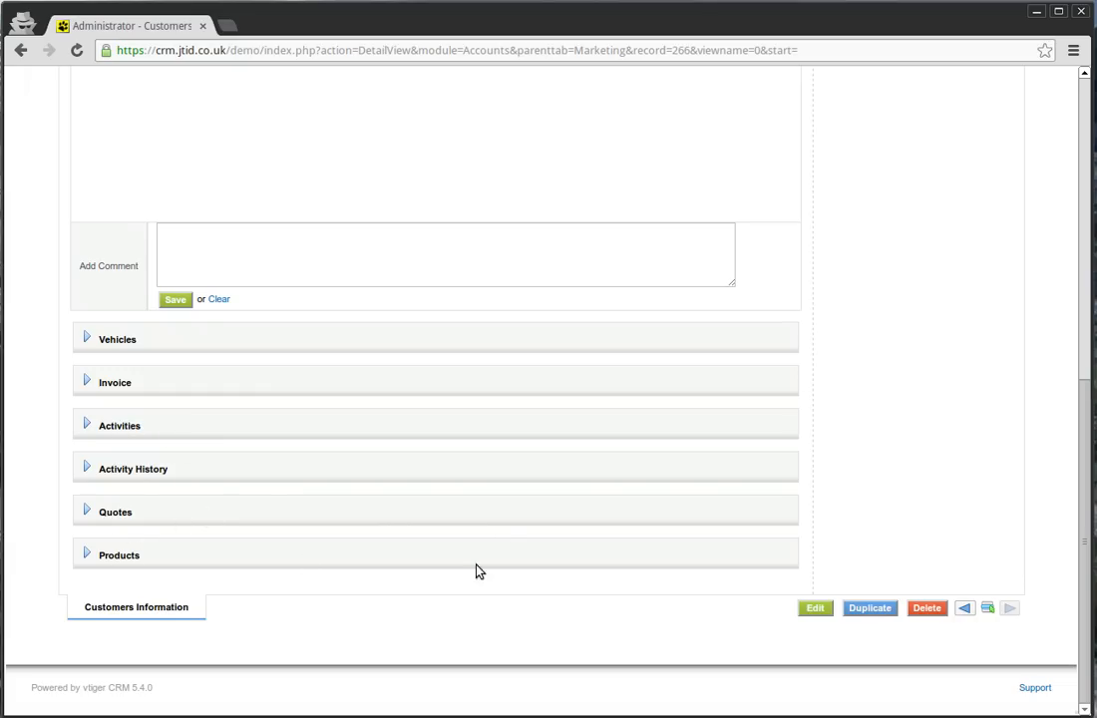
scroll(501, 524, up, 5)
scroll(501, 524, up, 2)
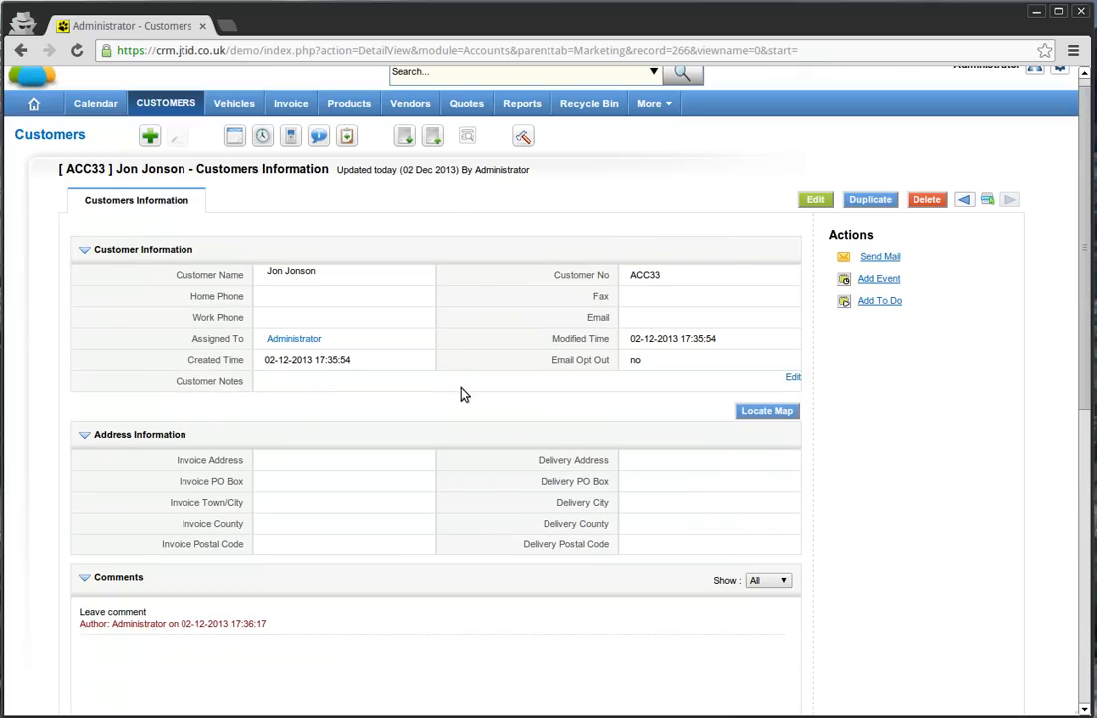
click(130, 108)
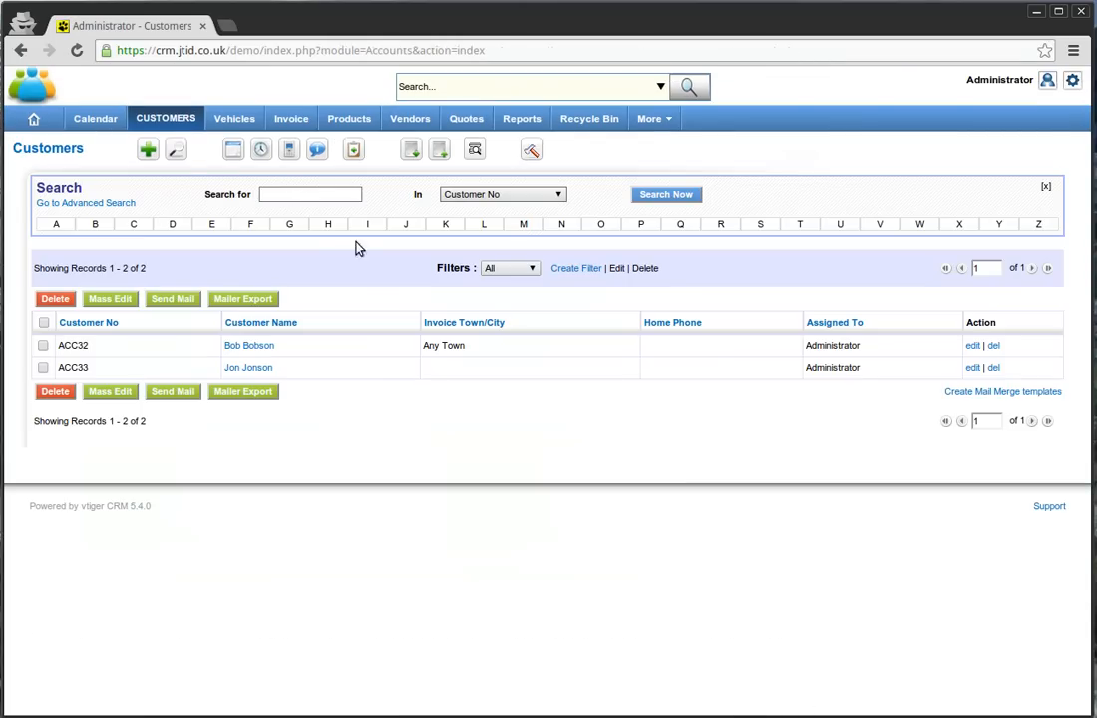
Start a new vehicle record and link it to the newly created customer.
click(227, 112)
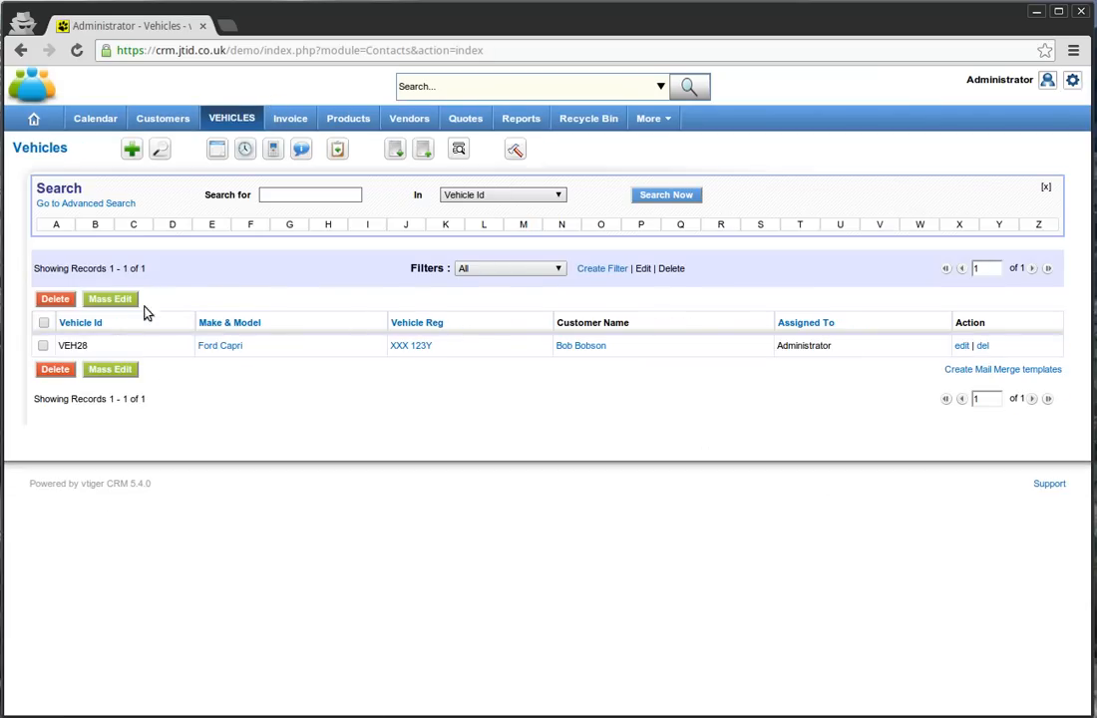
click(131, 148)
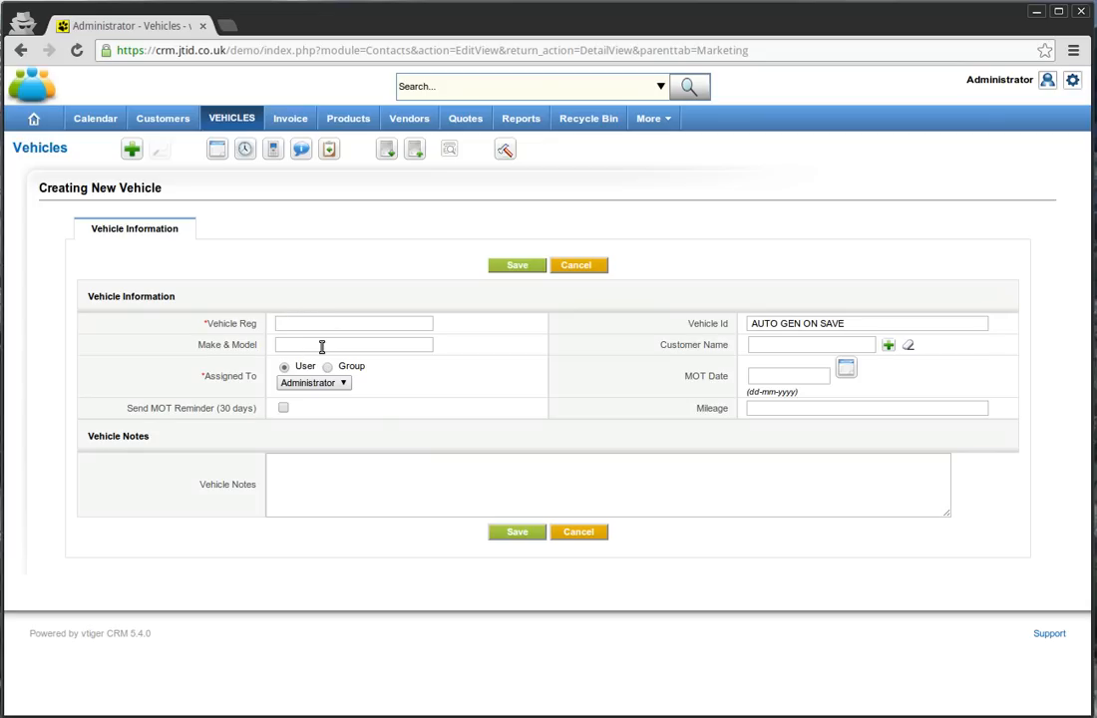
click(888, 345)
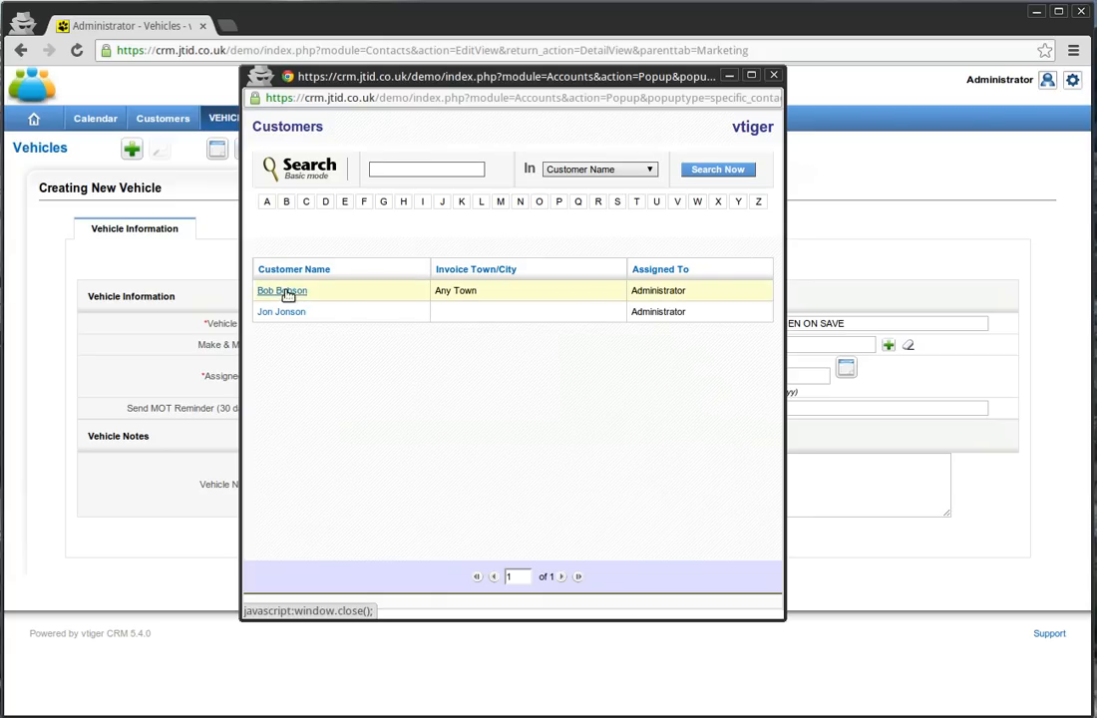
click(284, 312)
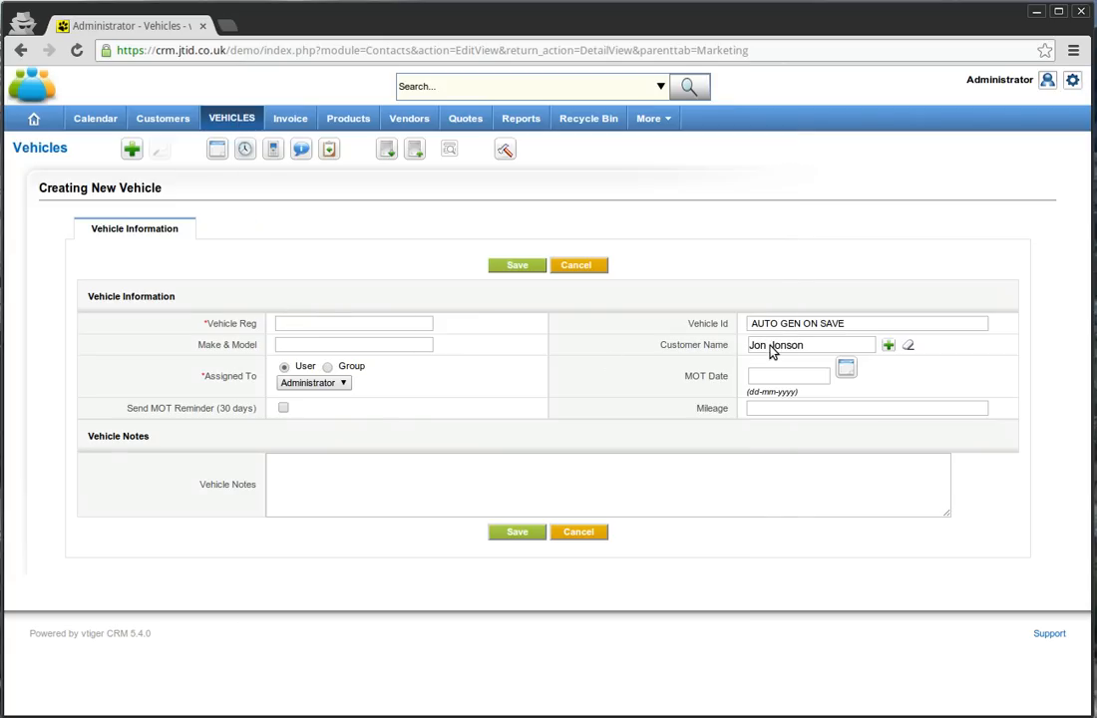
click(353, 322)
text(VVV 4567Y)
click(382, 346)
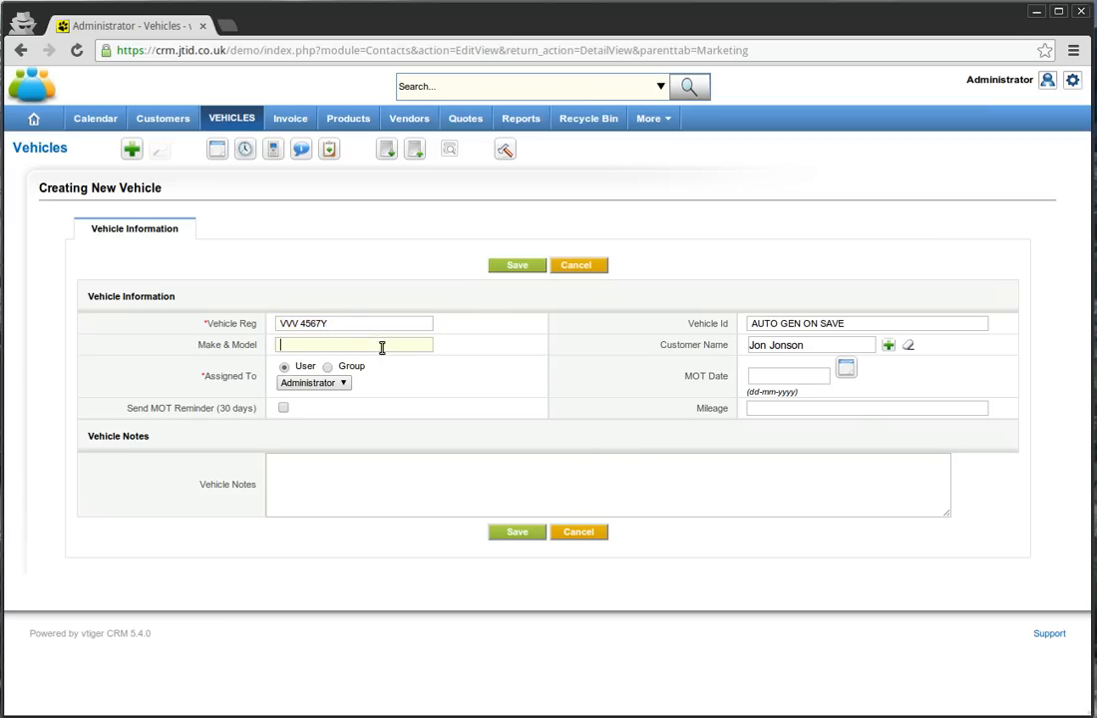
text(Ford Escort)
Set the MOT date to 31-12-2013, enable the 30-day MOT reminder, and save the vehicle.
click(846, 368)
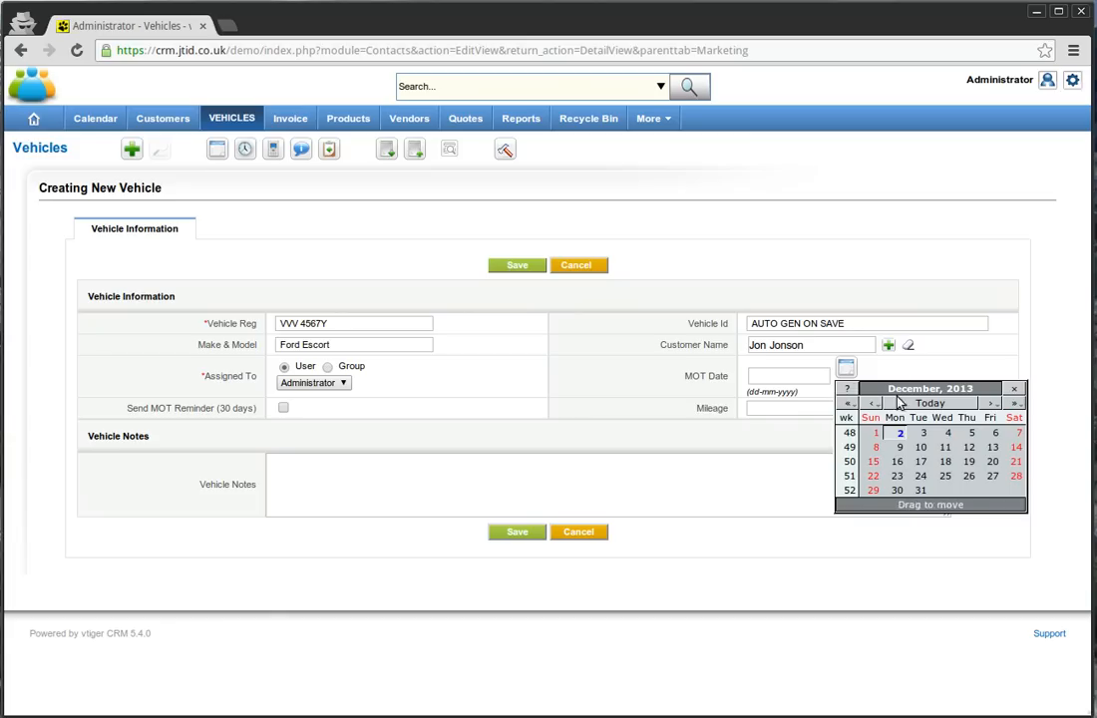
click(920, 489)
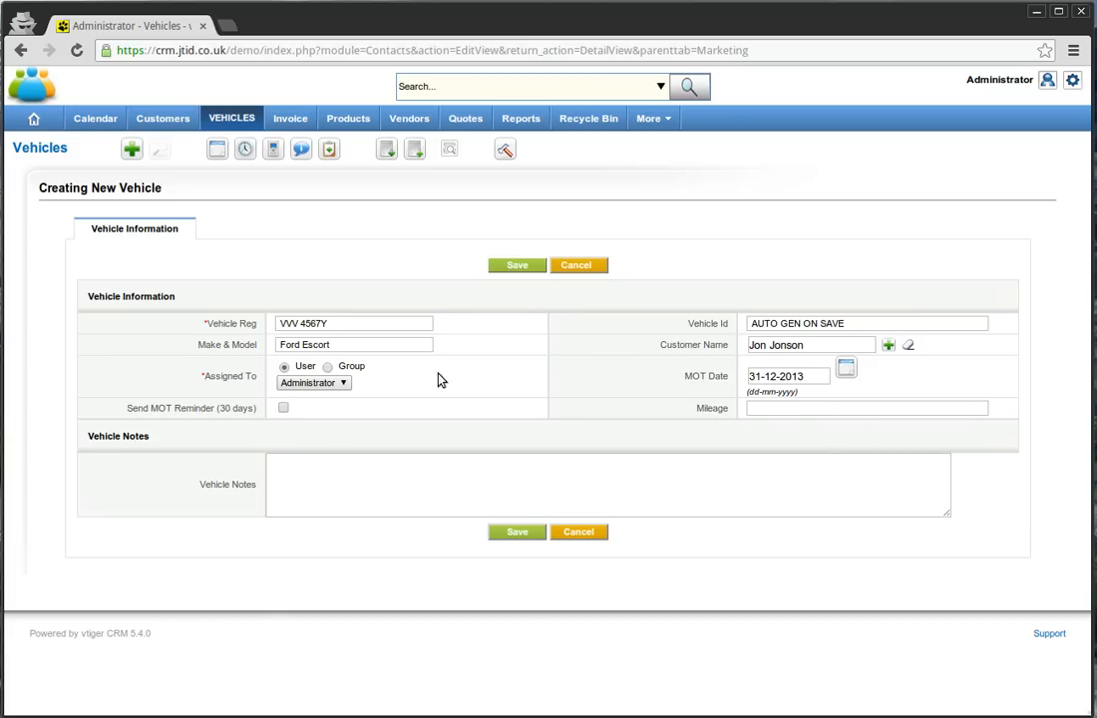
click(283, 408)
click(513, 267)
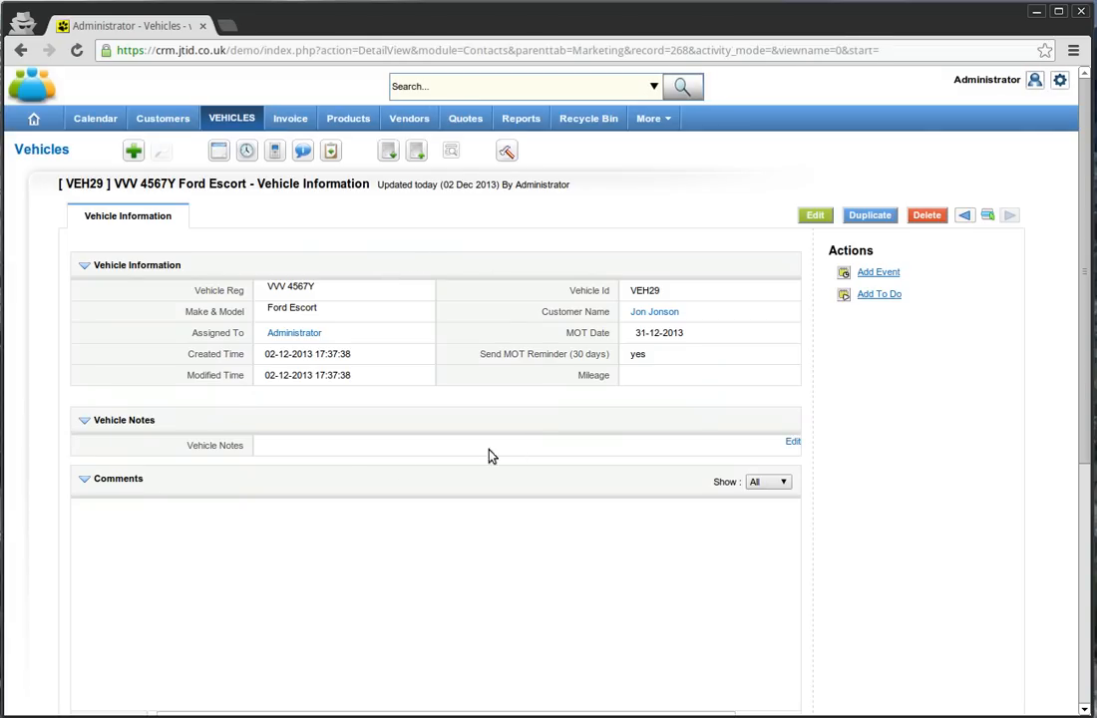
Add and save the comment "Leave comment" on the Ford Escort's vehicle record.
scroll(347, 481, down, 1)
scroll(347, 481, down, 3)
click(195, 560)
text(Leave comment)
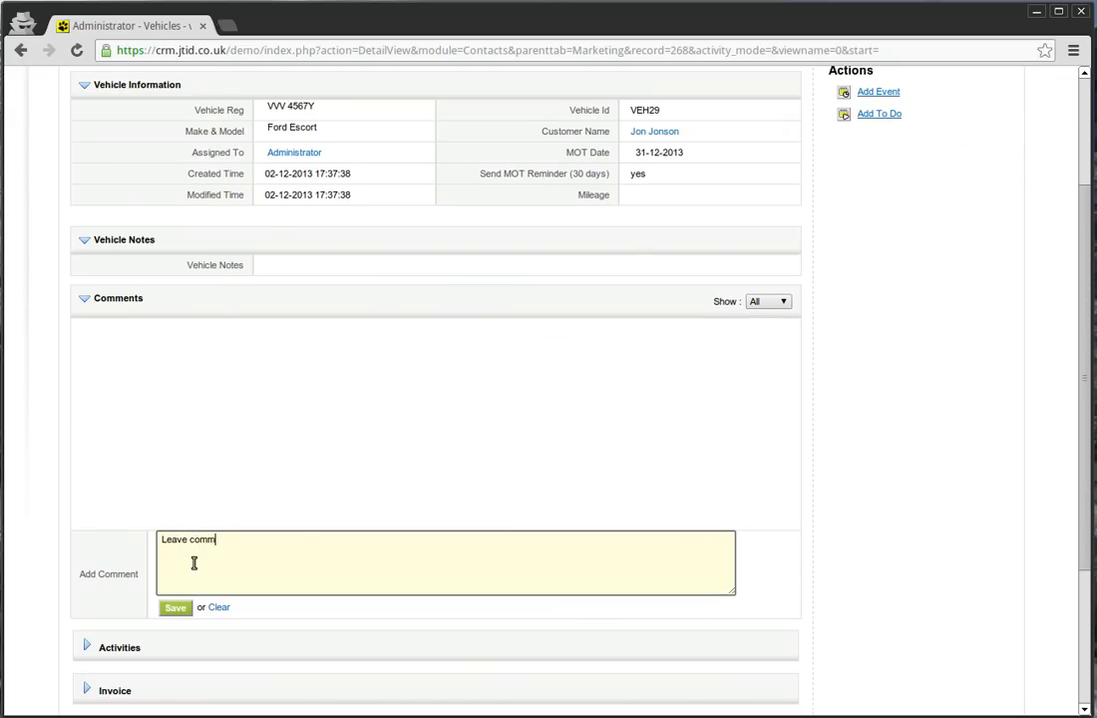
click(175, 608)
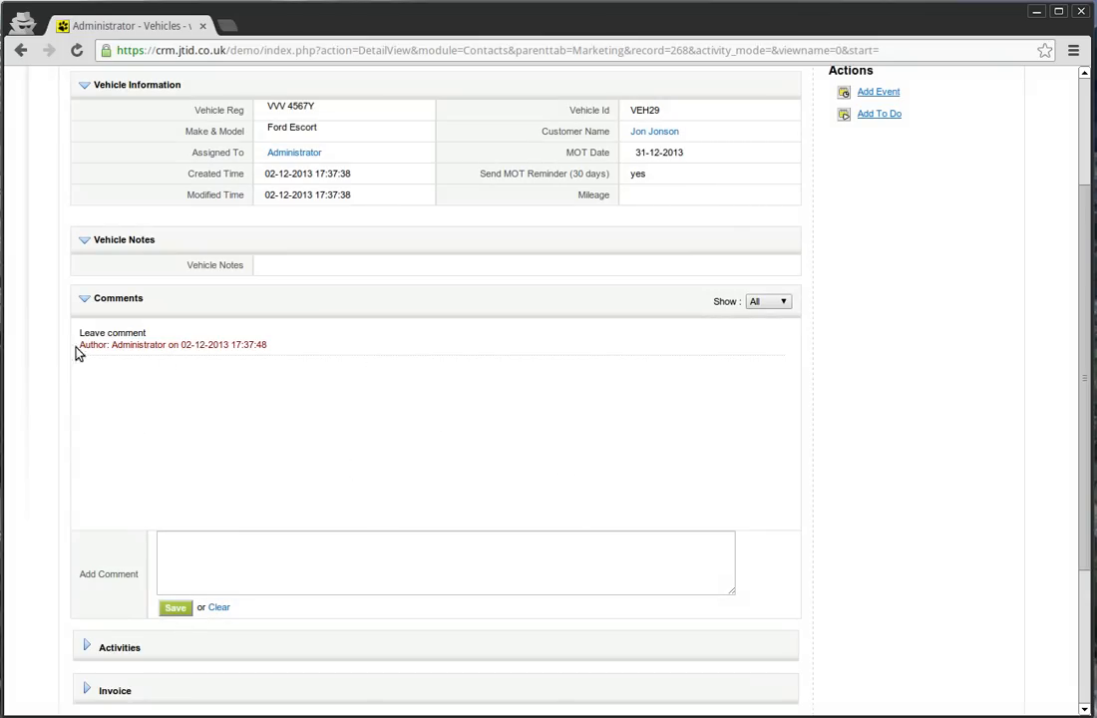
Return to the vehicle list and filter it by MOTs - Next 60 Days.
scroll(538, 479, up, 2)
mouse_move(653, 297)
scroll(516, 458, down, 5)
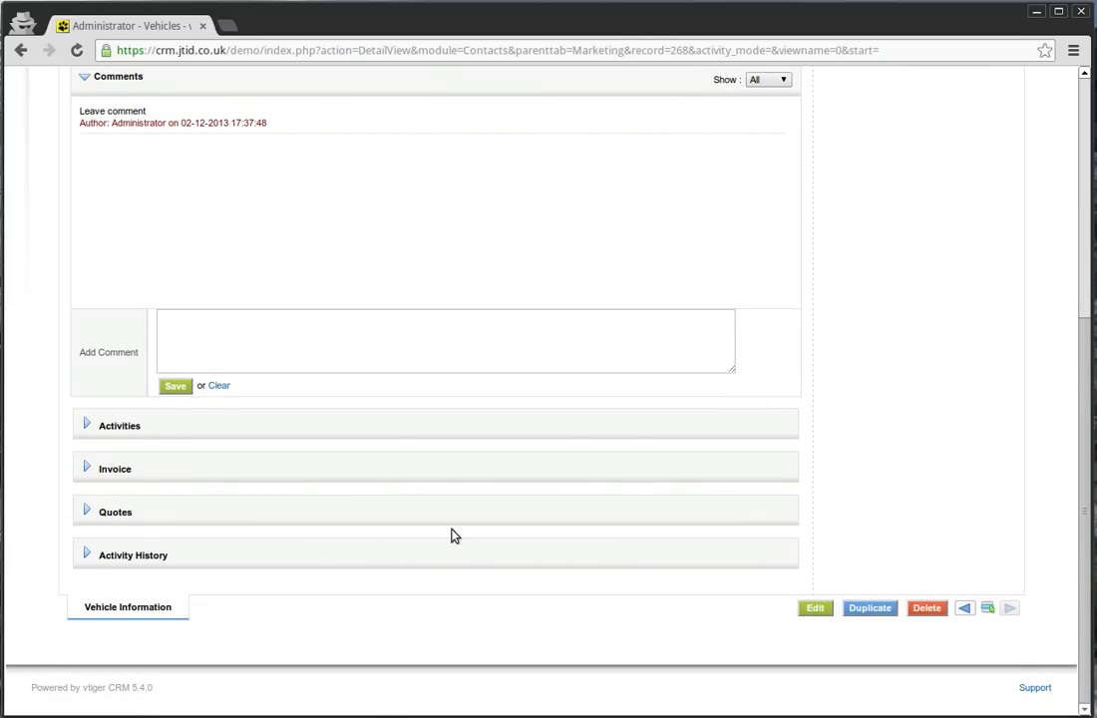
scroll(496, 514, up, 5)
scroll(523, 508, up, 2)
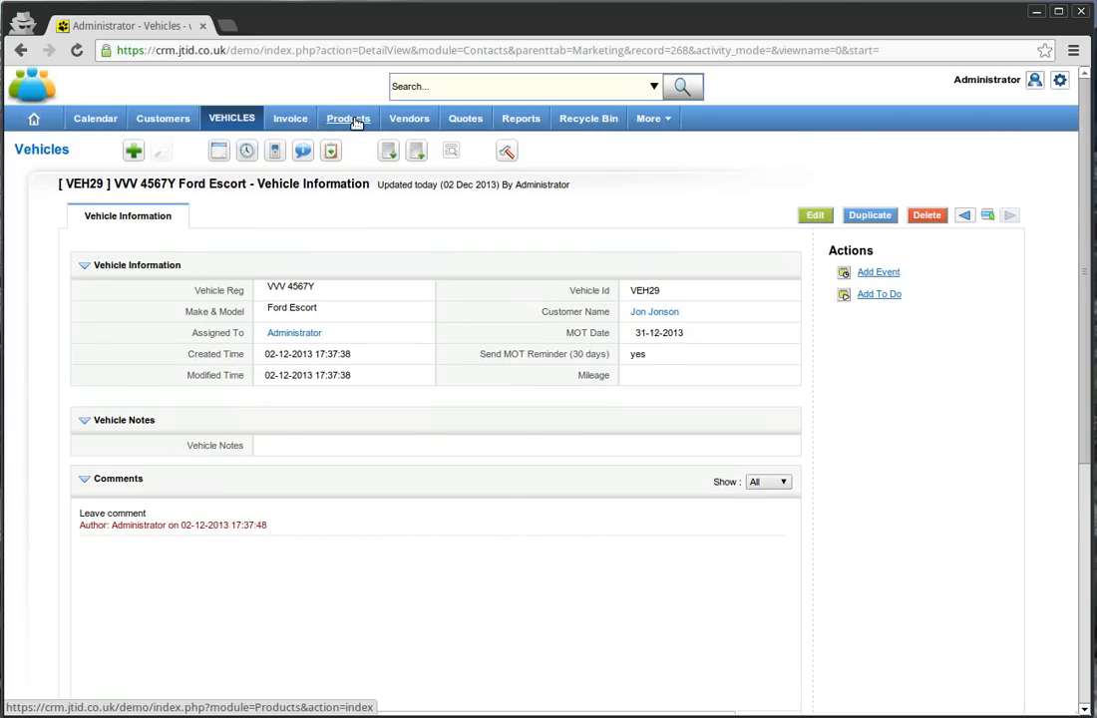
click(239, 122)
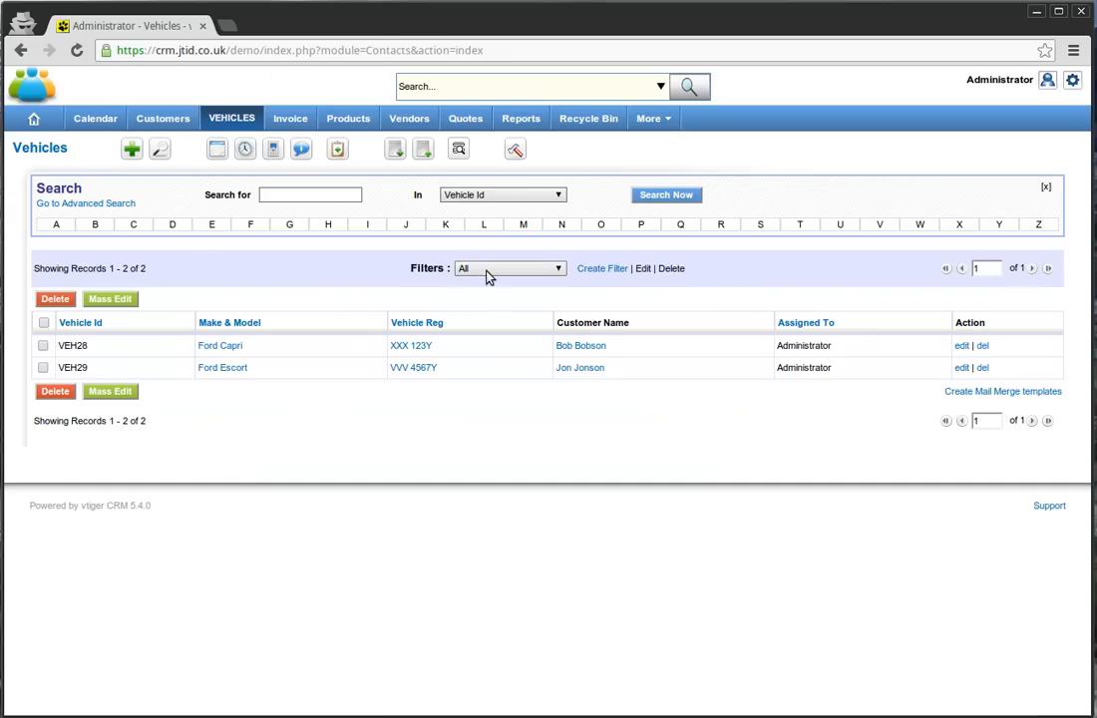
click(500, 271)
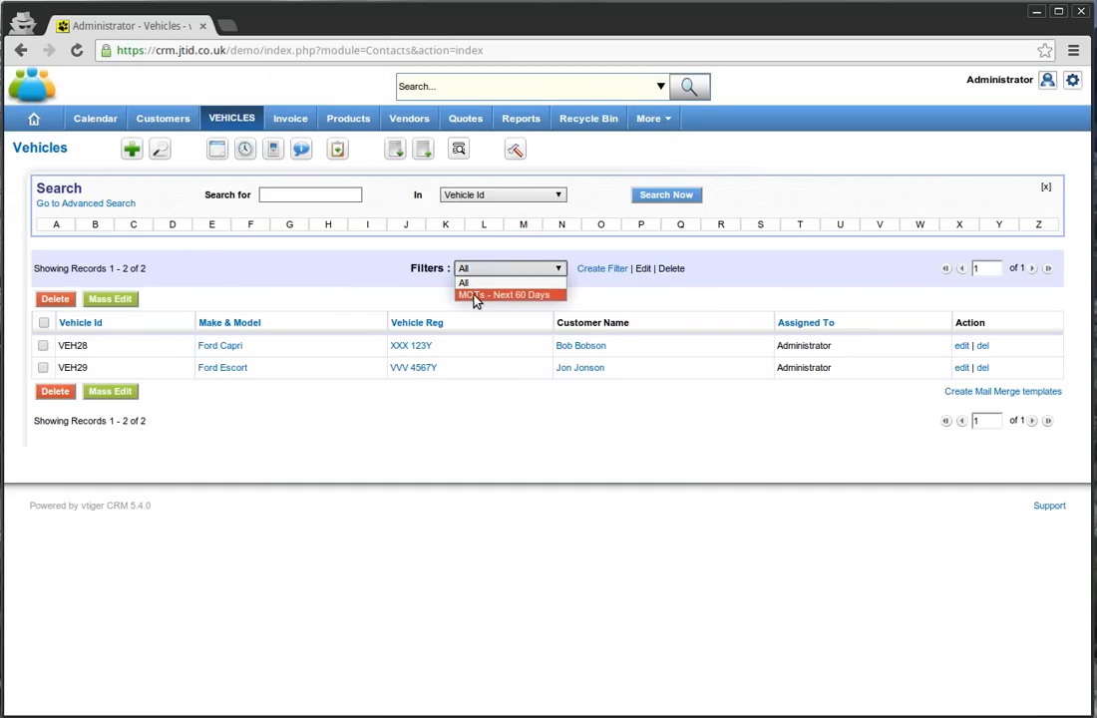
click(527, 296)
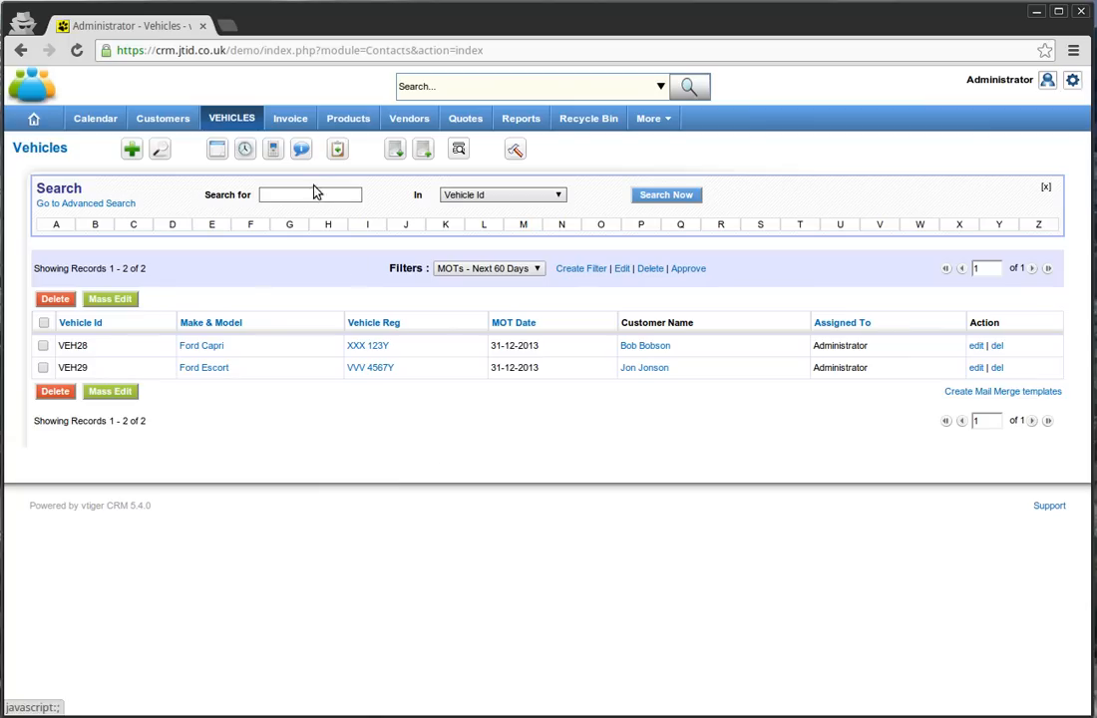
Create a new product named MOT and assign it to the Other category.
click(345, 117)
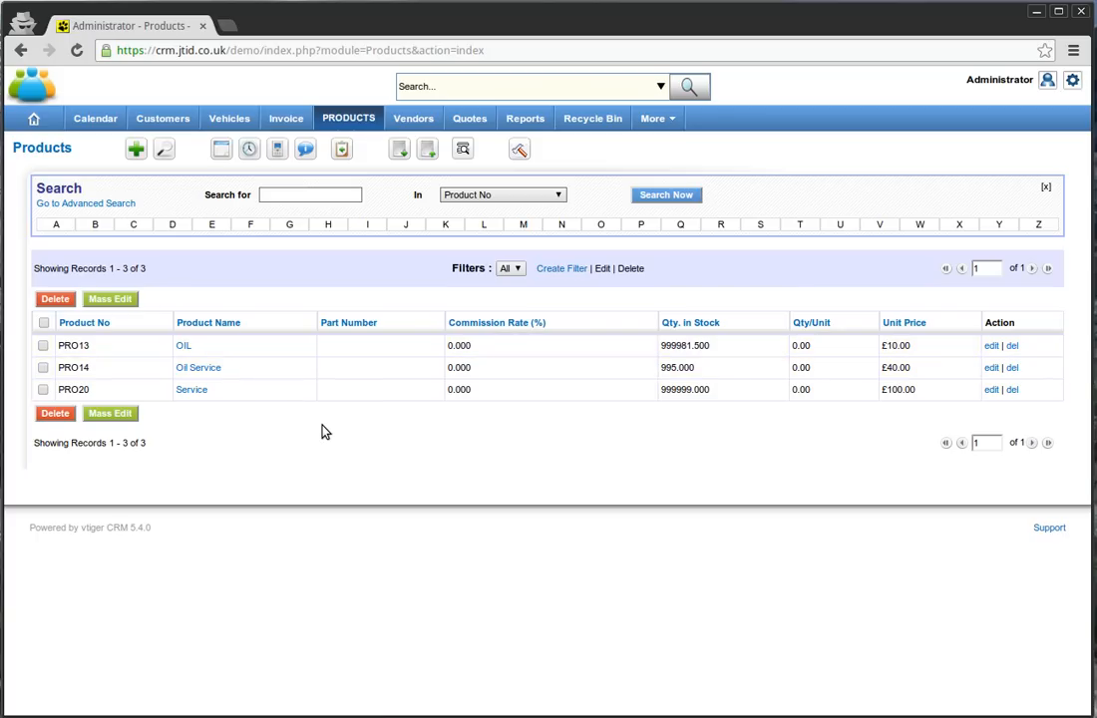
click(137, 151)
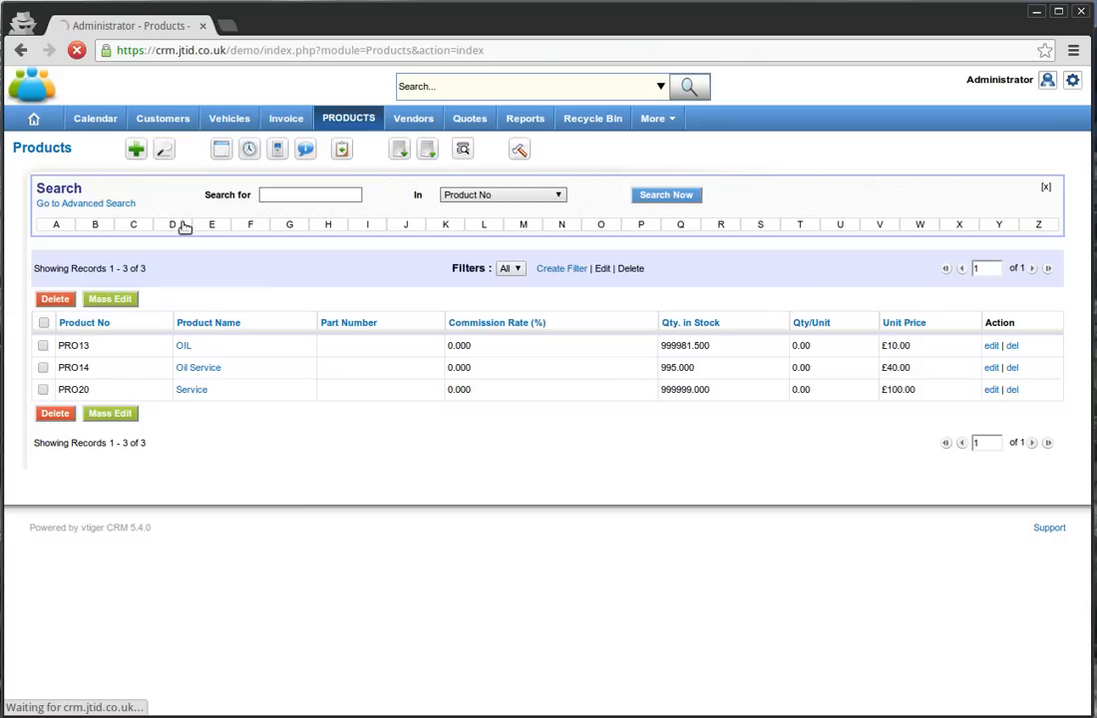
click(306, 328)
text(MOT)
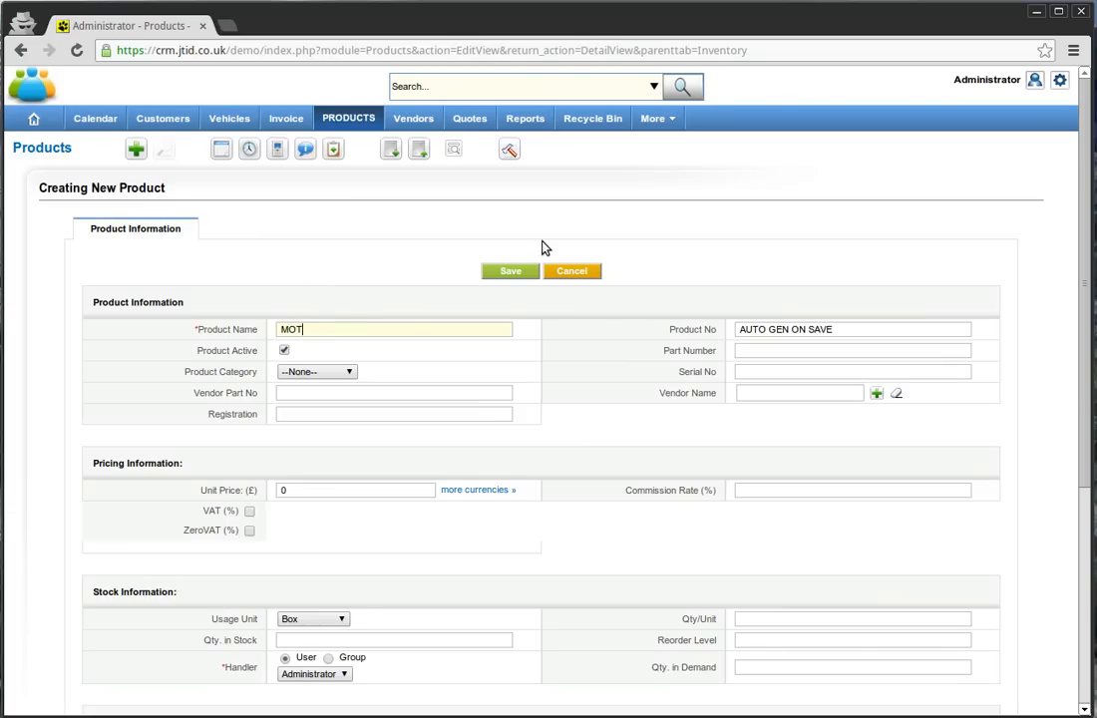
scroll(545, 248, down, 1)
click(347, 327)
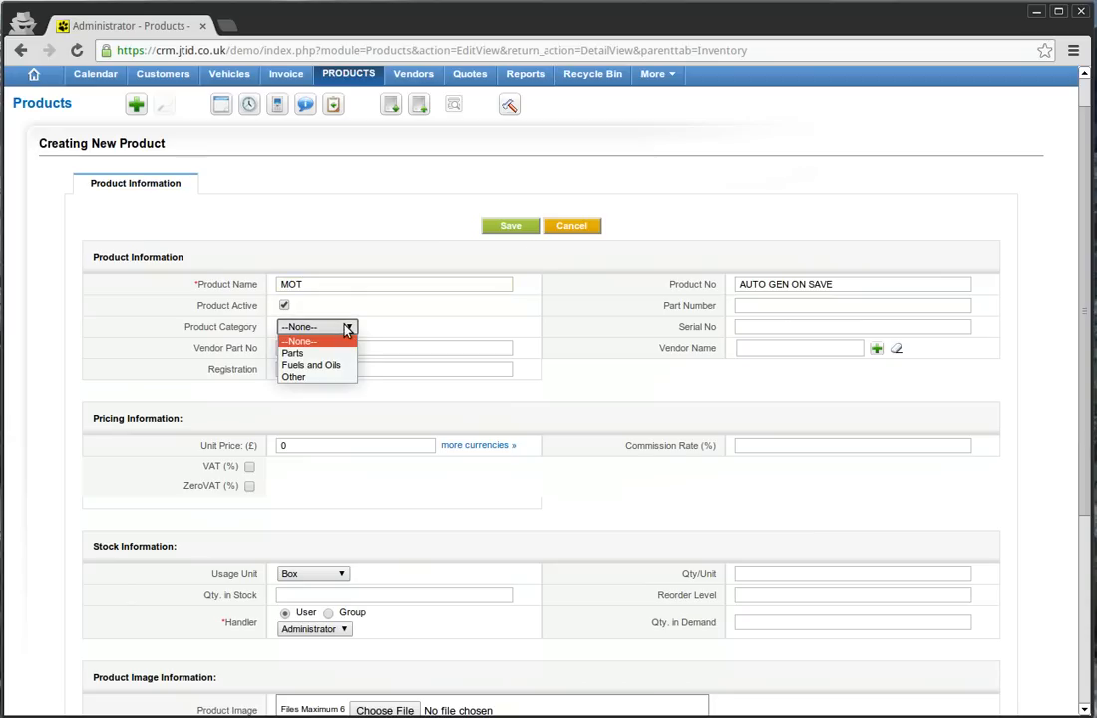
click(315, 379)
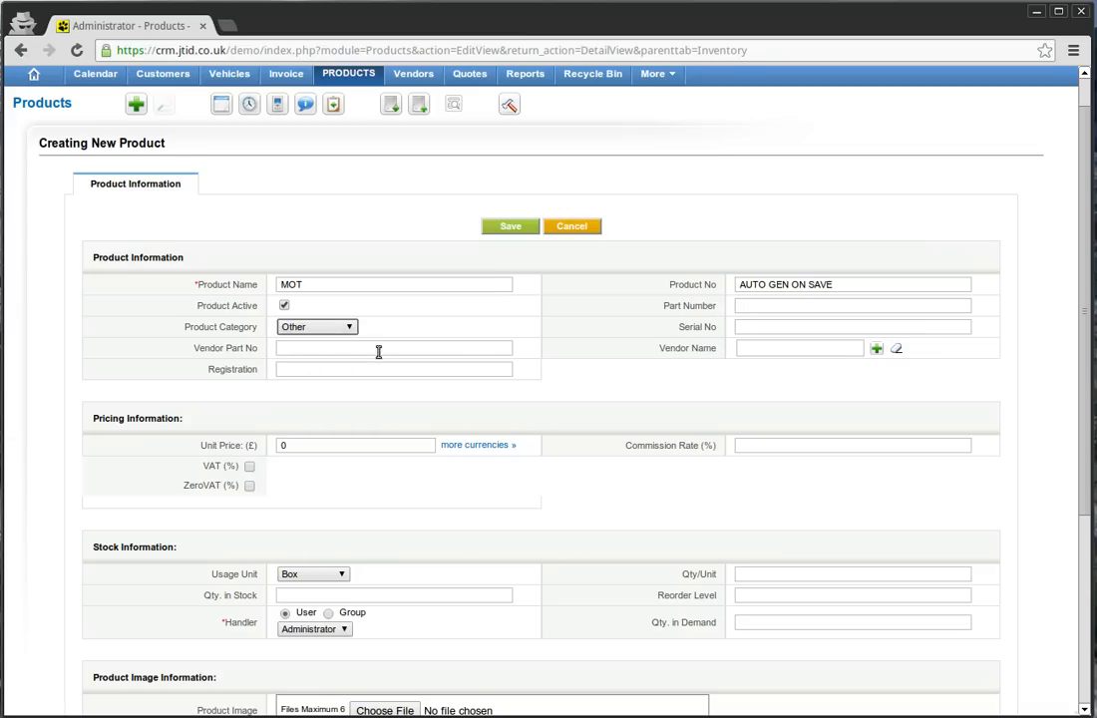
Set the new MOT product's unit price to 45.00.
scroll(361, 363, down, 1)
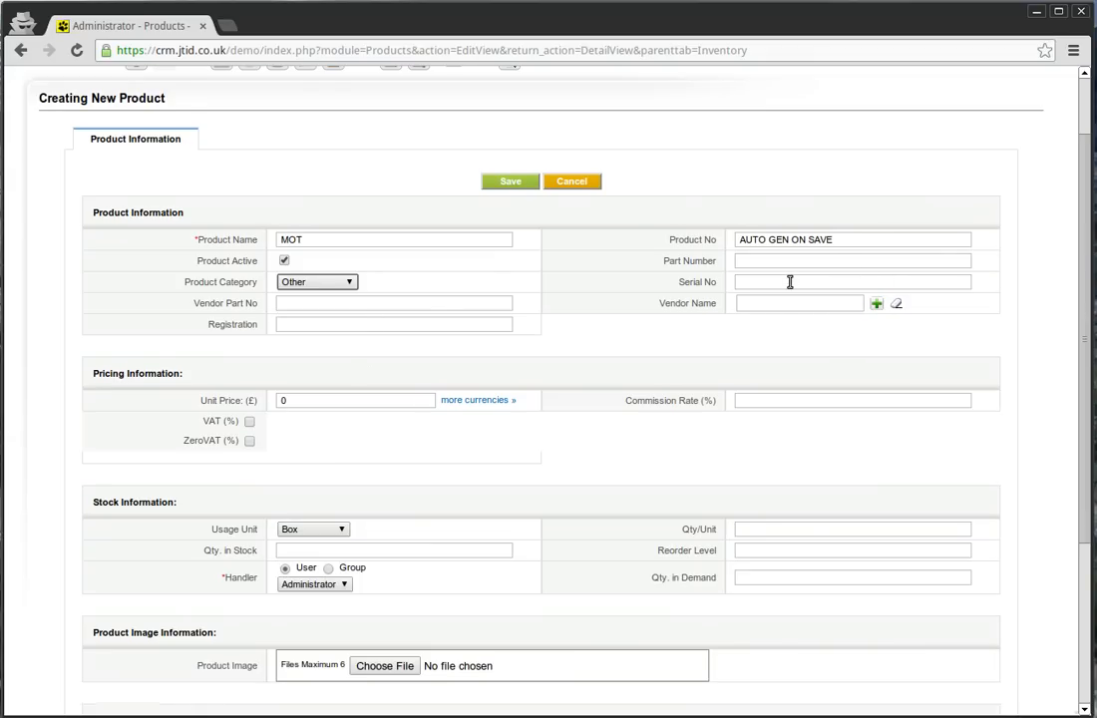
scroll(386, 456, down, 2)
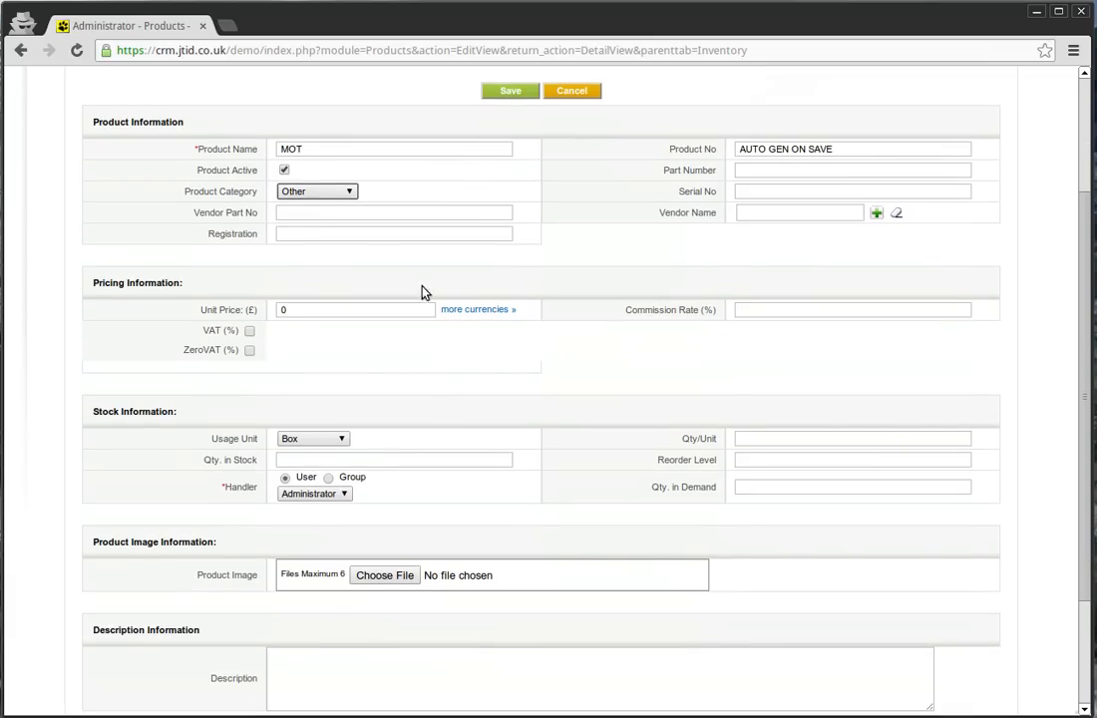
click(293, 309)
key(BackSpace)
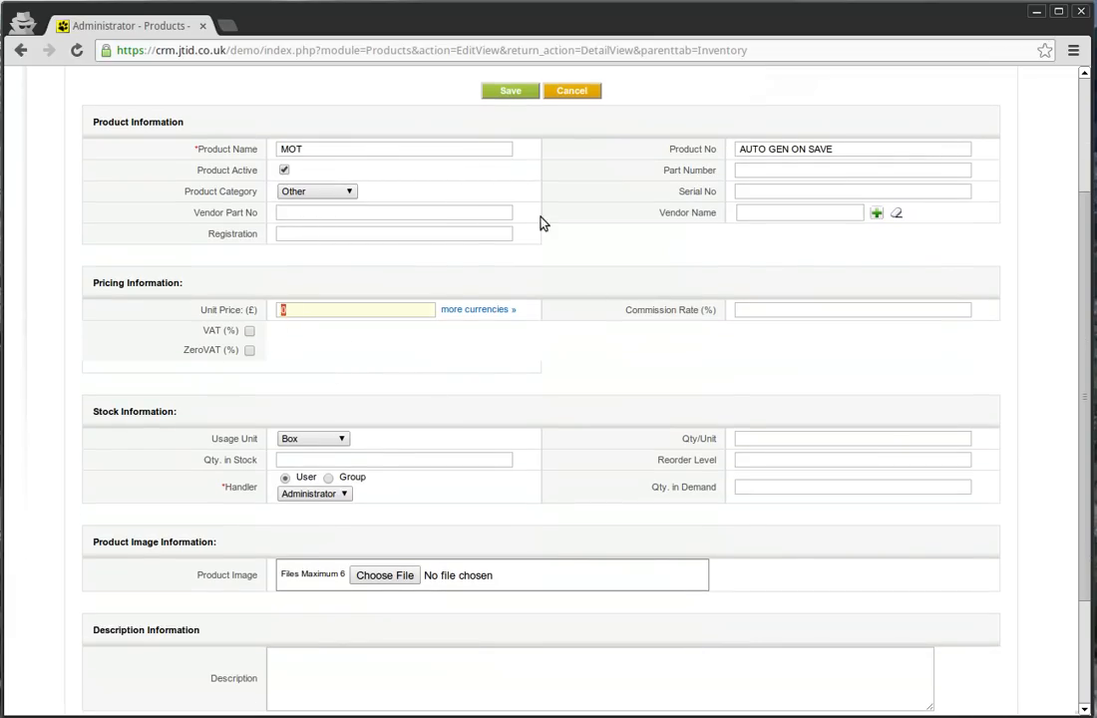
text(45.00)
click(249, 331)
click(249, 331)
click(249, 351)
click(250, 351)
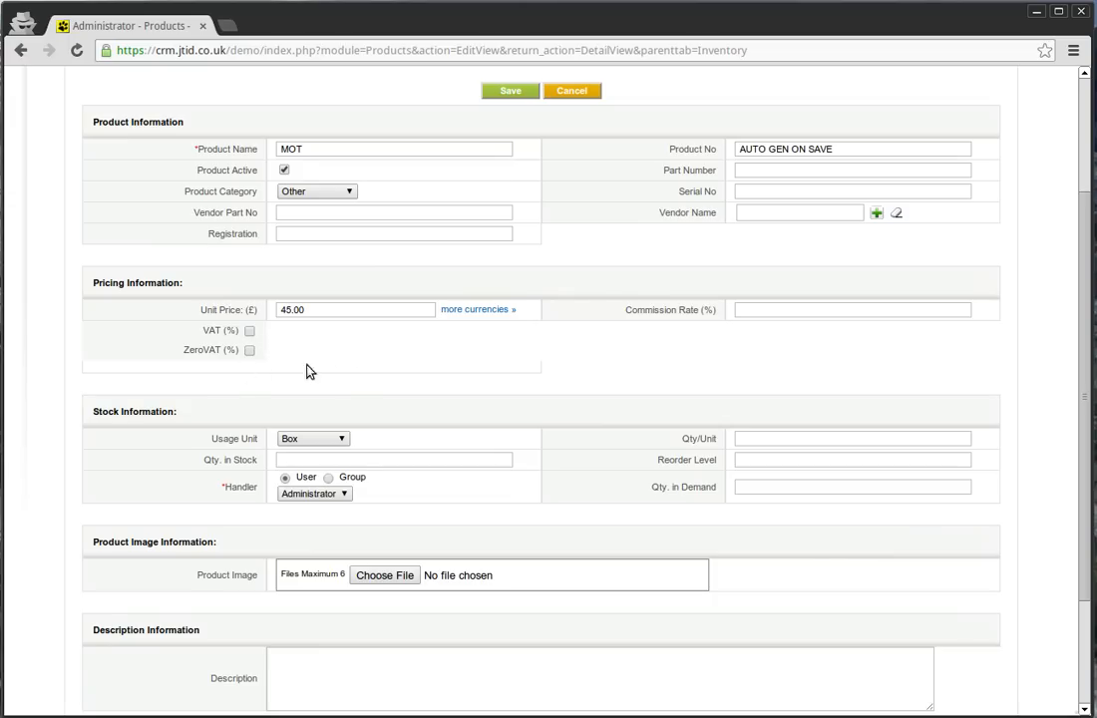
Enable ZeroVAT for the MOT product and save it.
scroll(375, 375, down, 2)
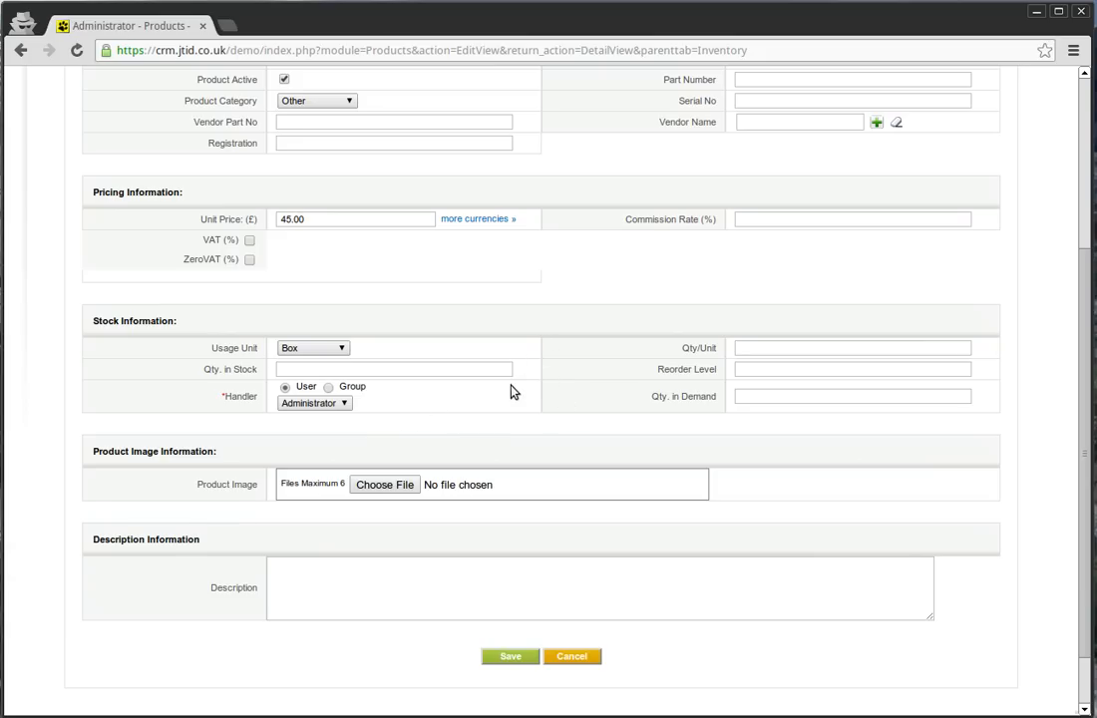
scroll(511, 392, up, 3)
scroll(514, 384, down, 1)
scroll(509, 286, up, 2)
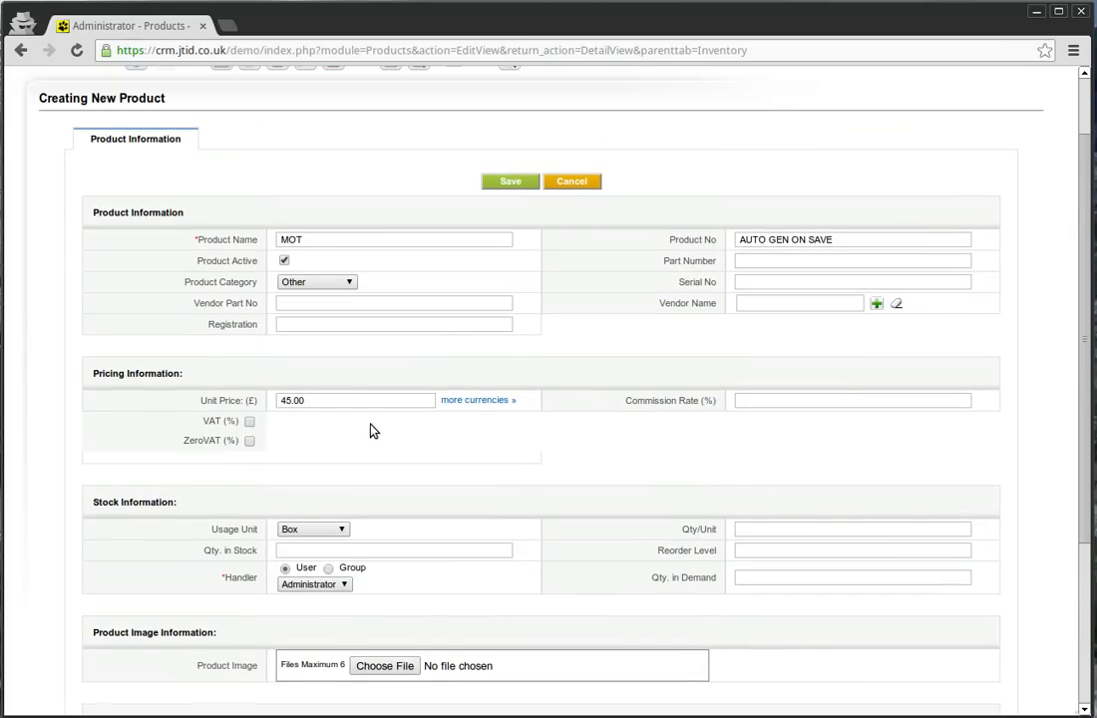
click(251, 441)
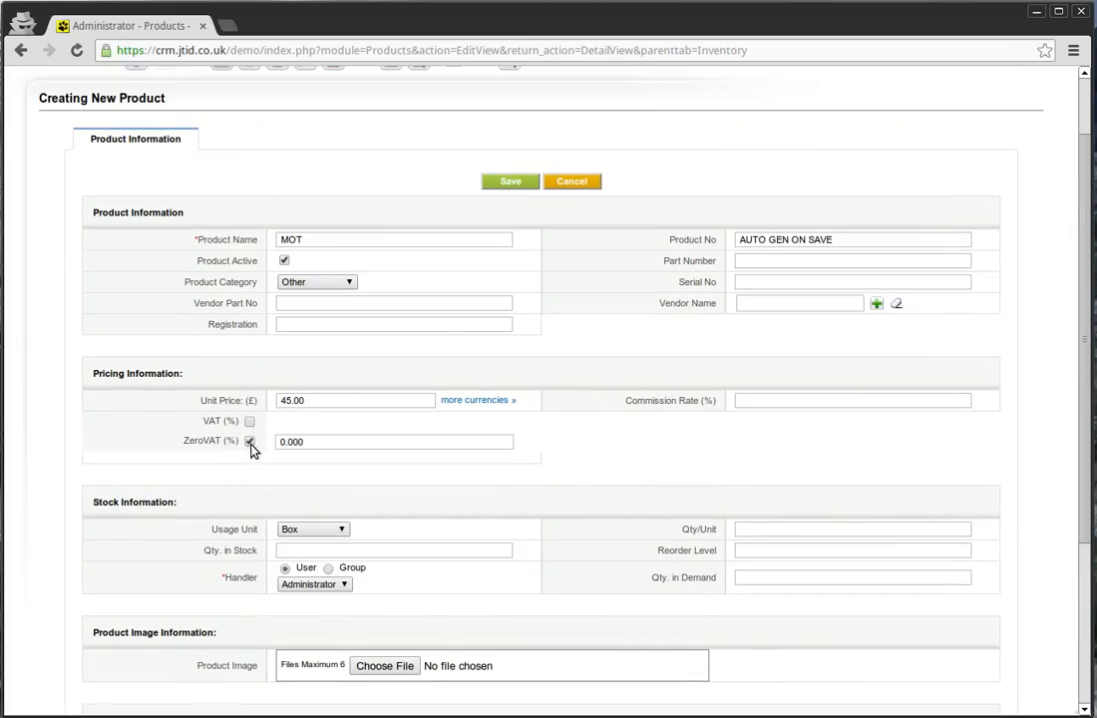
click(505, 182)
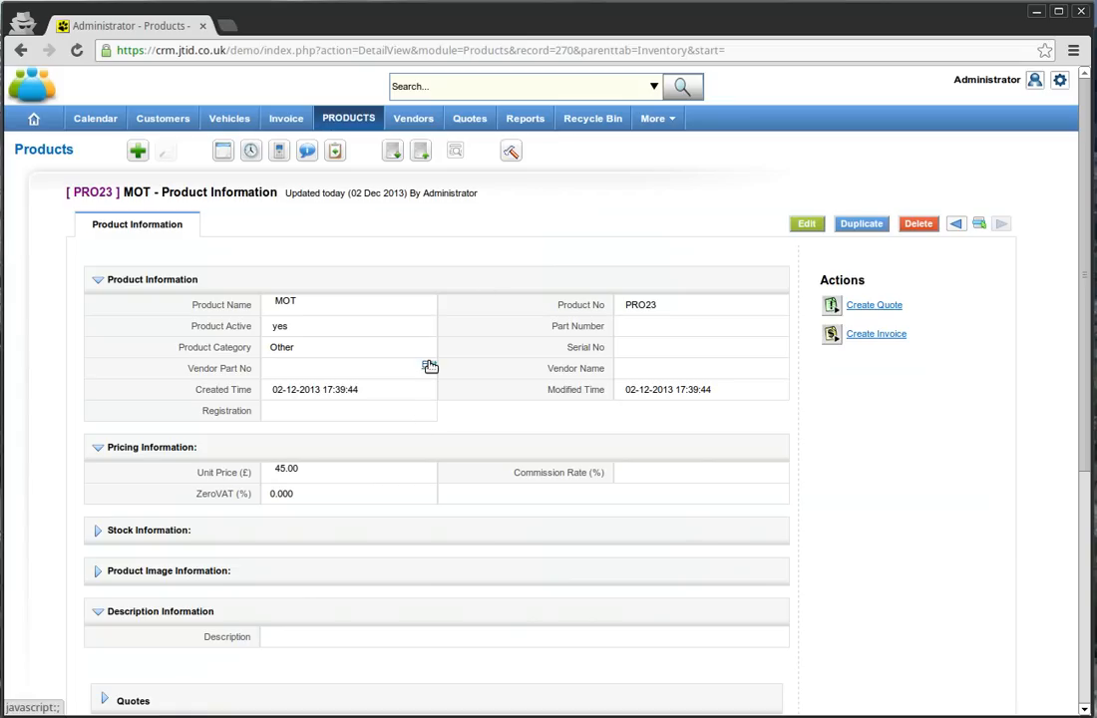
Open the MOT product from the product list and save its quantity in stock as 10000.
click(344, 117)
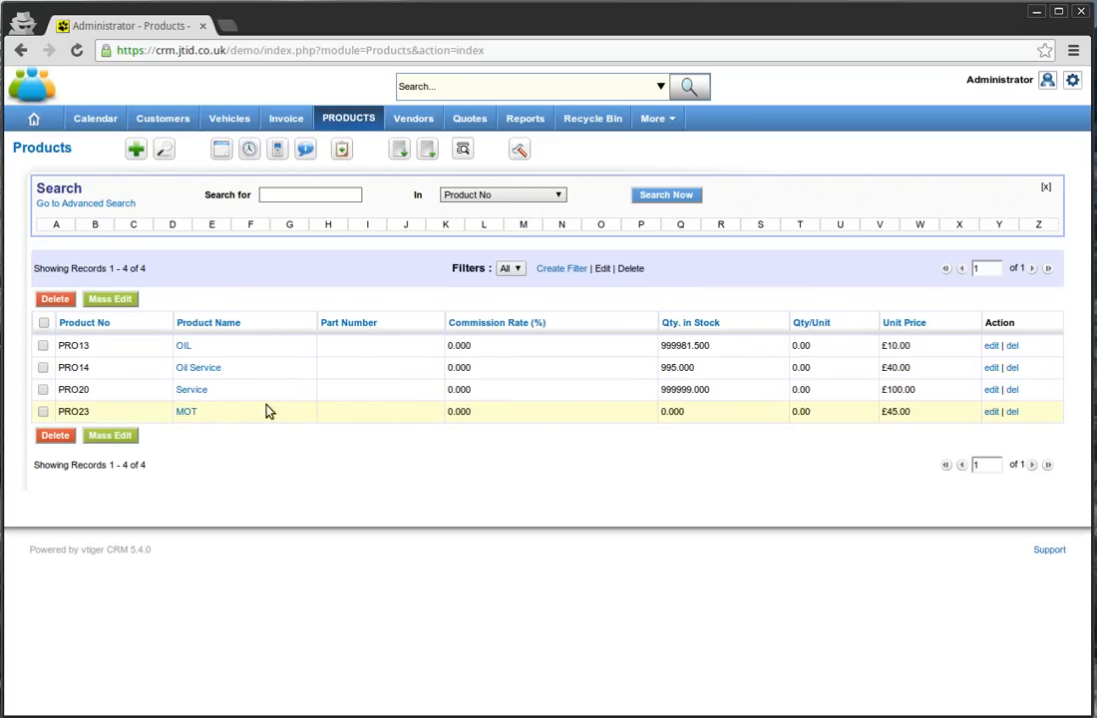
click(188, 411)
scroll(354, 349, down, 3)
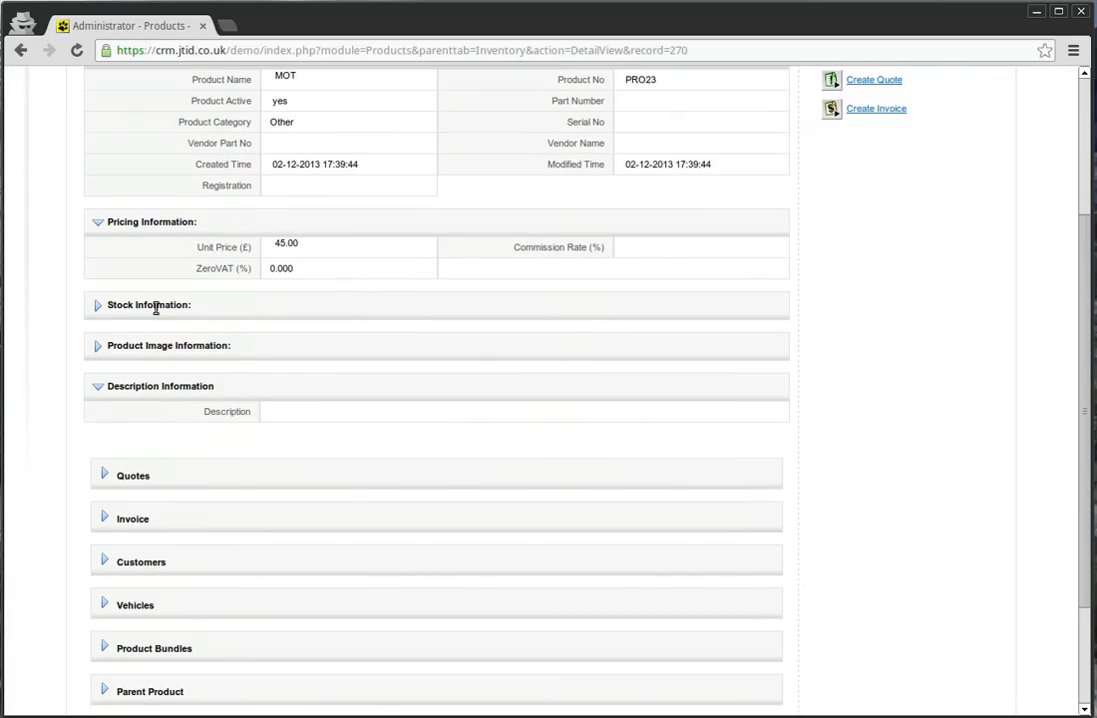
click(100, 307)
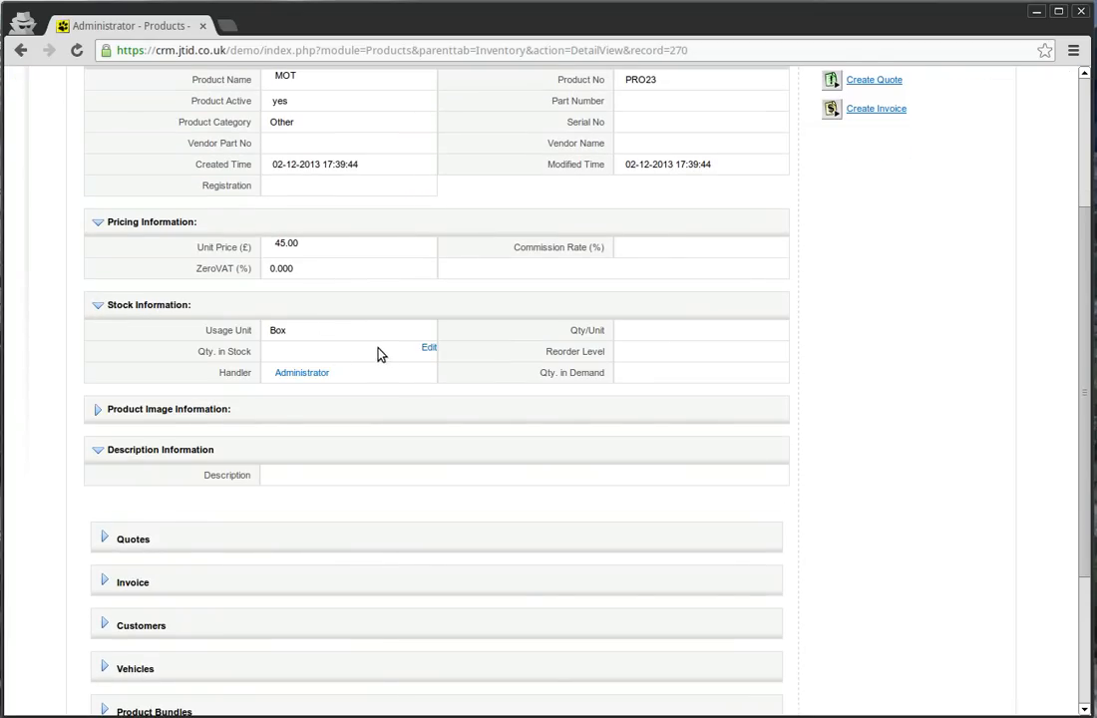
click(427, 348)
text(10000)
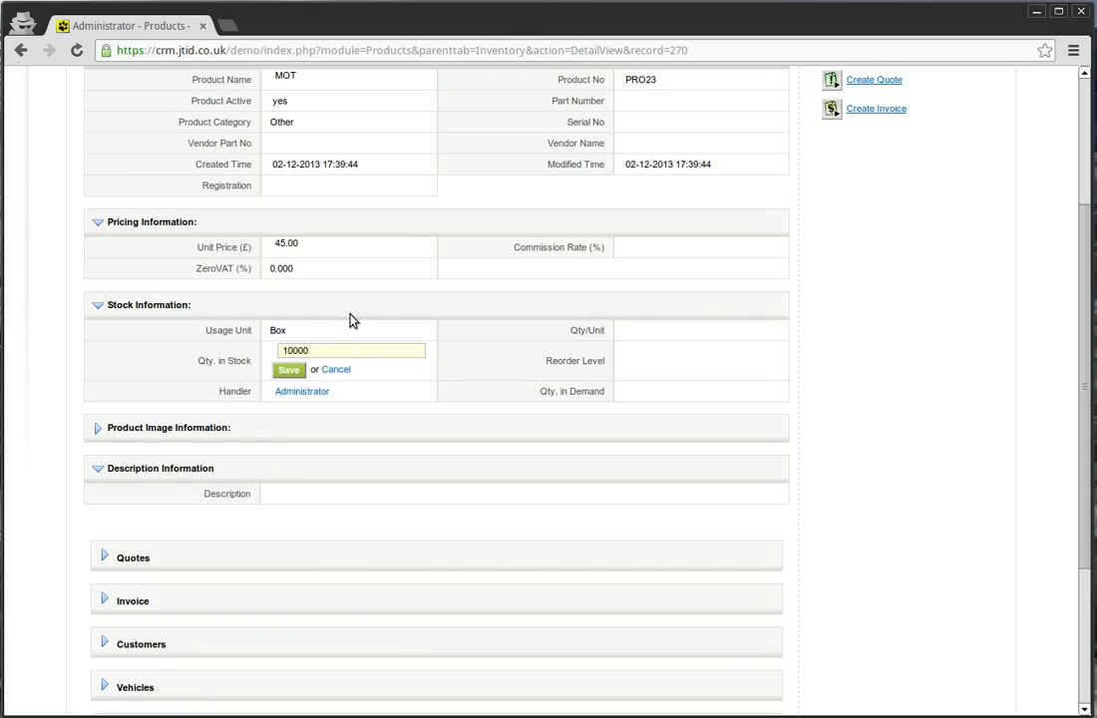
click(290, 369)
scroll(479, 357, up, 3)
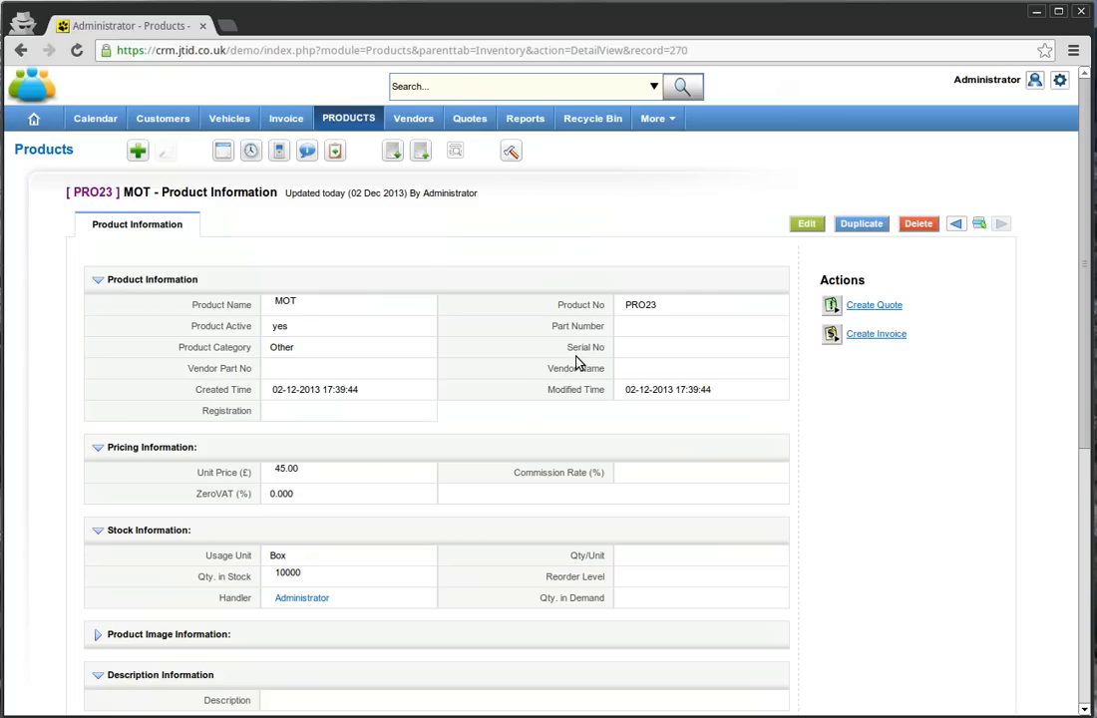
View the vendor list and a blank new vendor form.
click(413, 118)
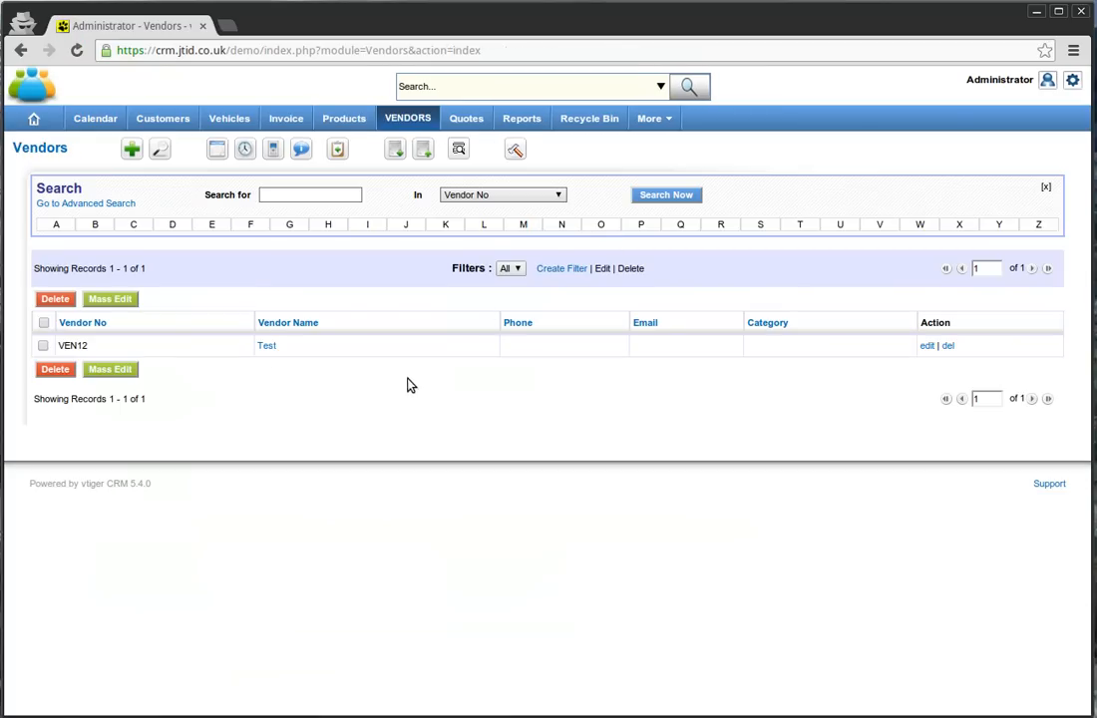
click(131, 148)
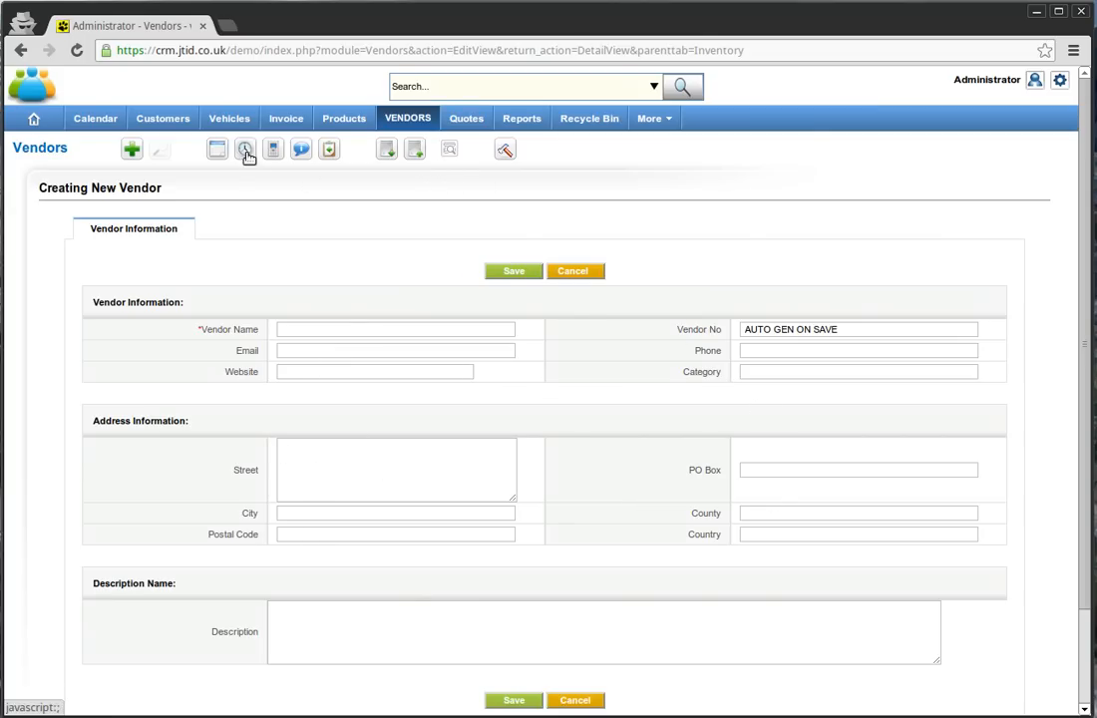
Start a new invoice with the subject "MOT and Oil Change".
click(285, 117)
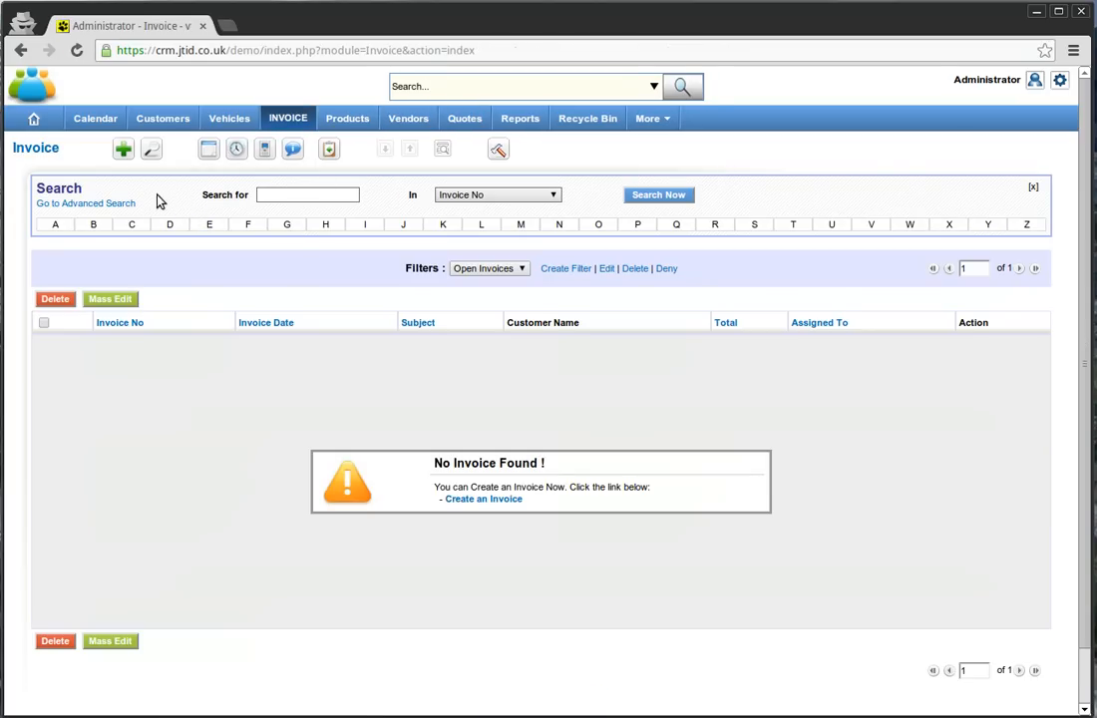
click(121, 147)
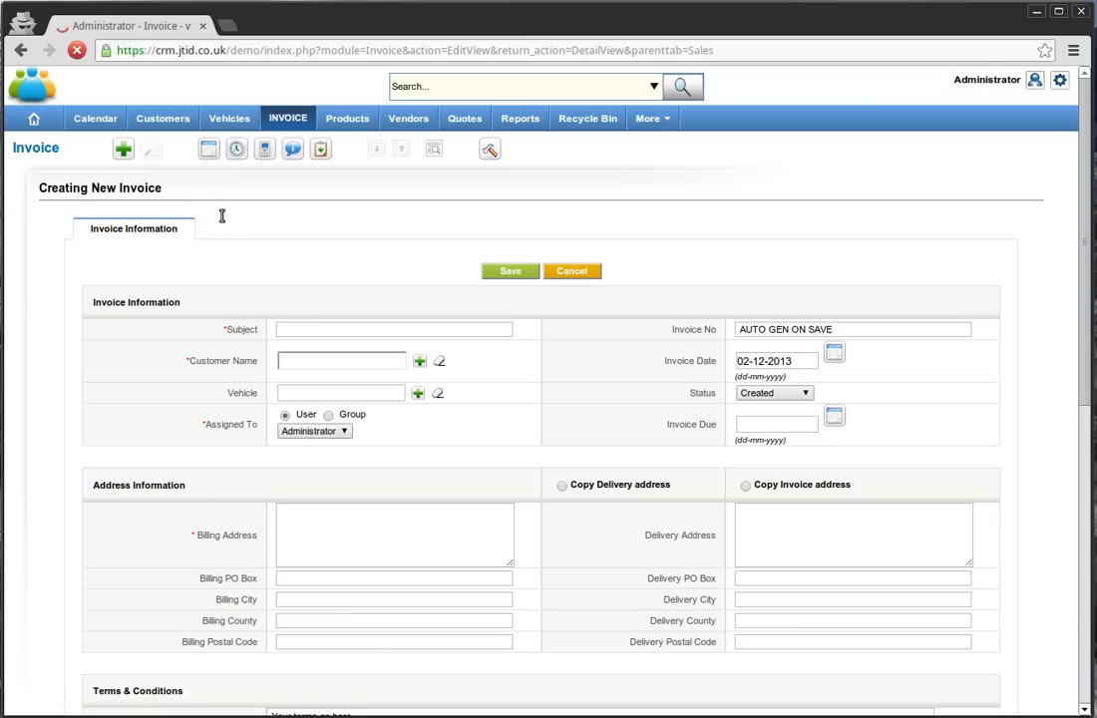
text(MO)
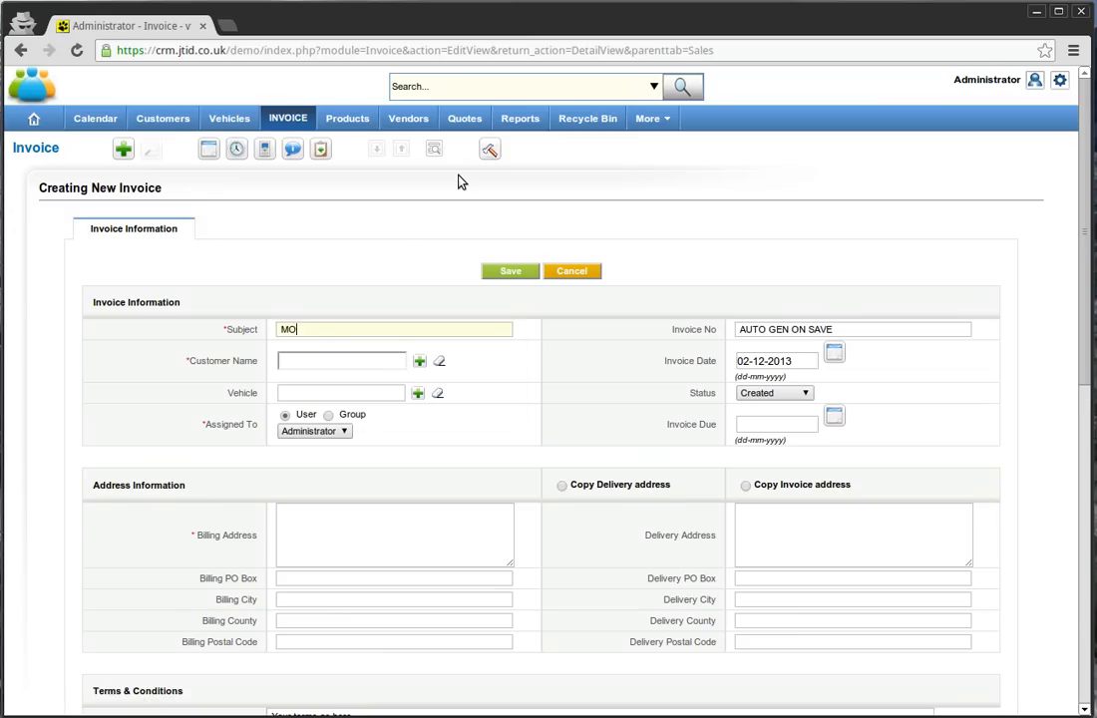
text(T and Service)
key(BackSpace)
key(BackSpace)
key(BackSpace)
key(BackSpace)
key(BackSpace)
key(BackSpace)
key(BackSpace)
text(Oil Change)
Choose the Ford Capri's owner as the invoice customer and fill in the billing address from that customer record.
click(419, 359)
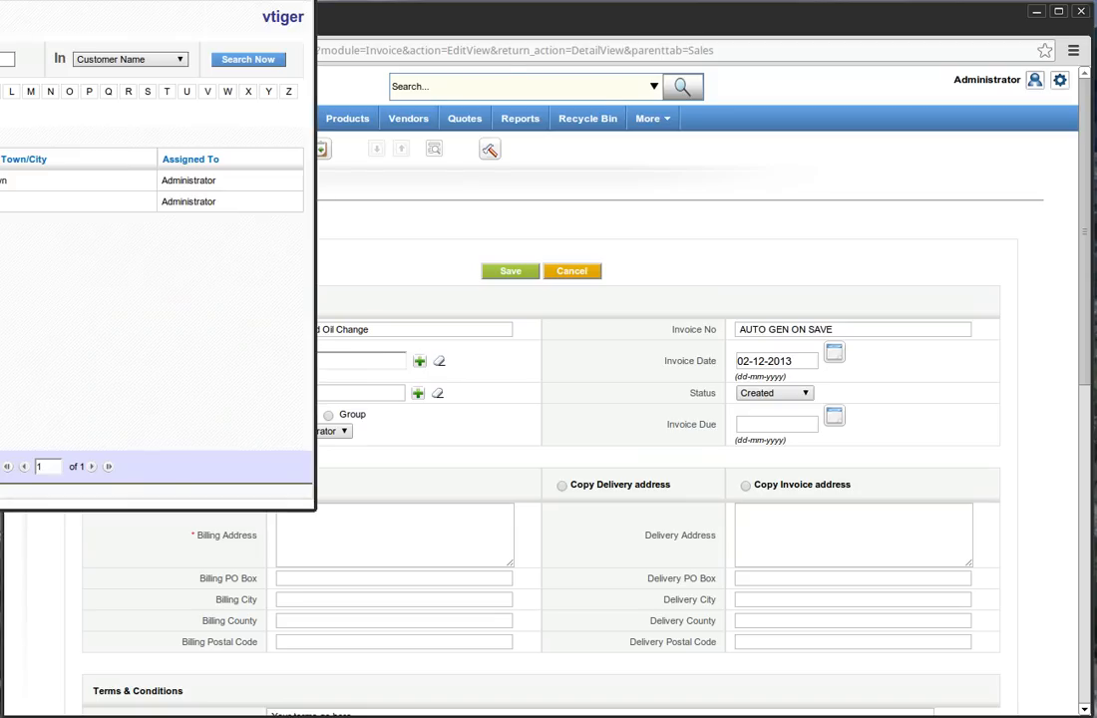
click(160, 274)
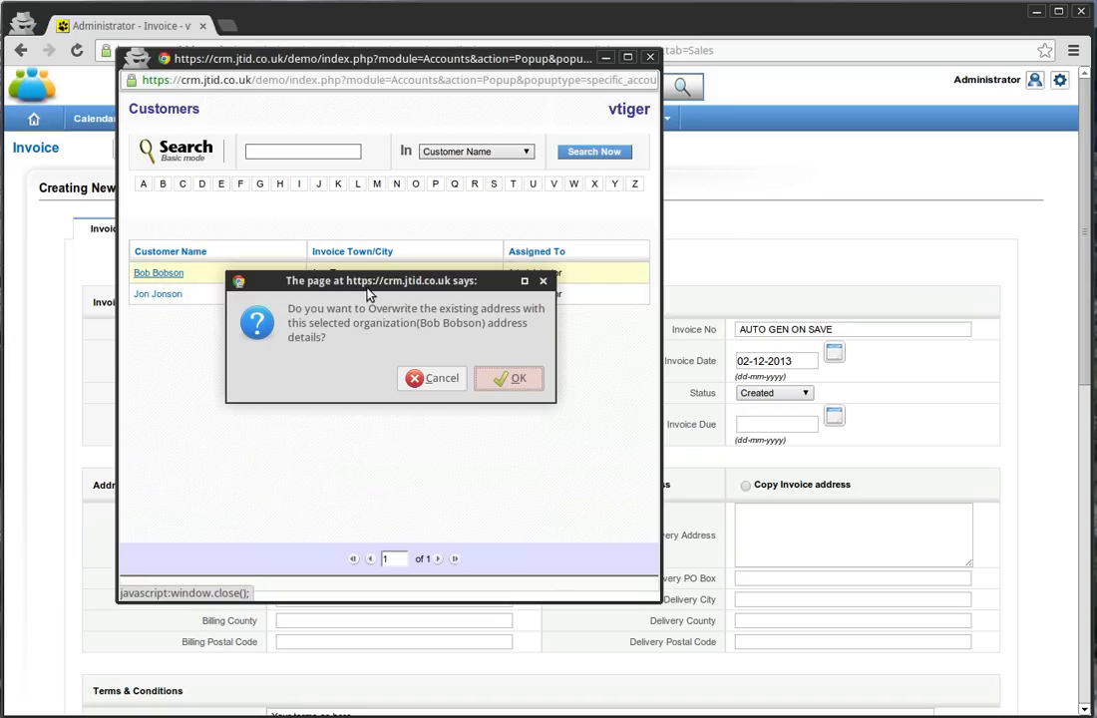
click(509, 377)
scroll(399, 379, down, 1)
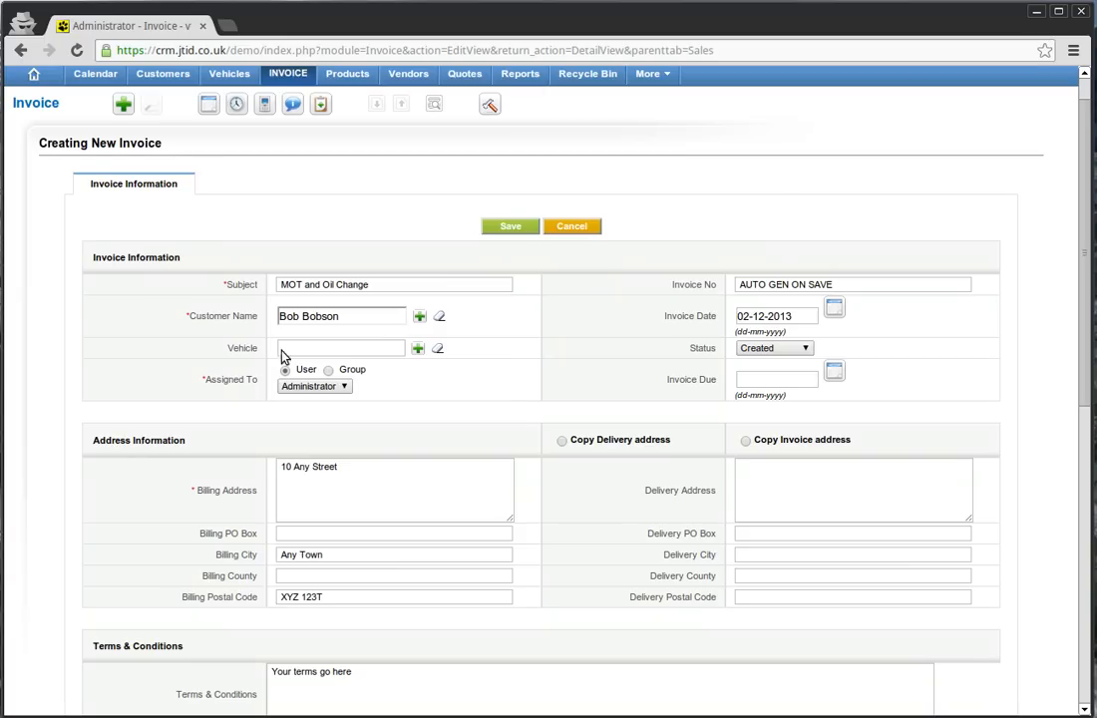
Link the customer's Ford Capri XXX 123Y to the invoice and accept overwriting the address details.
click(416, 348)
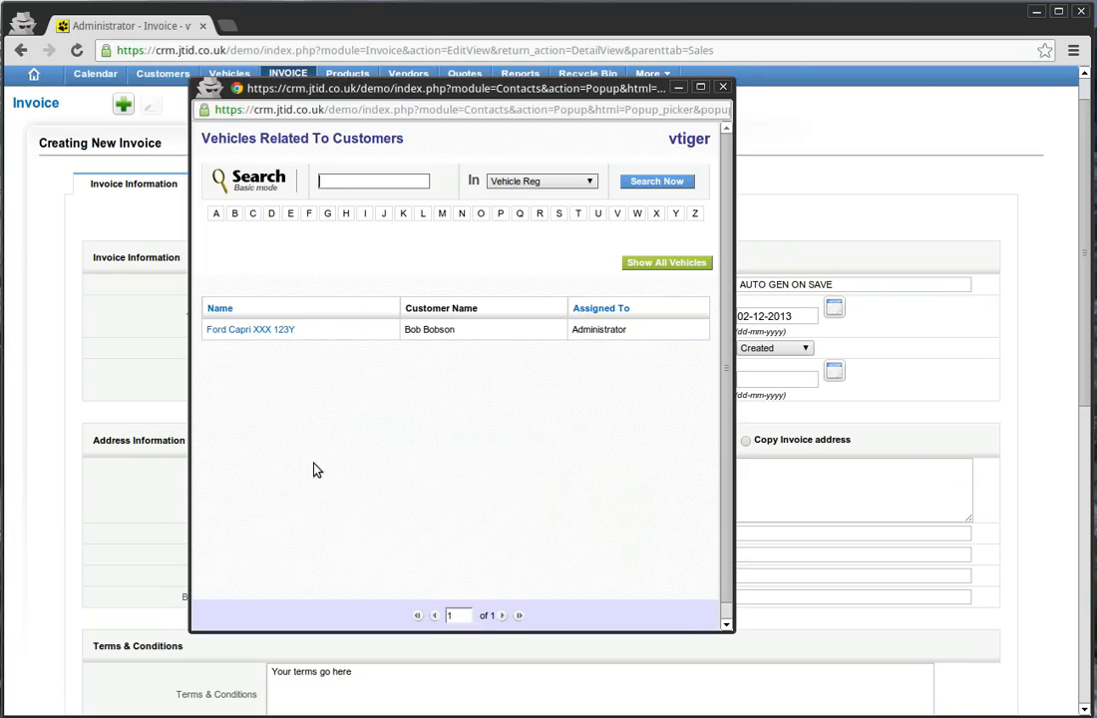
click(282, 332)
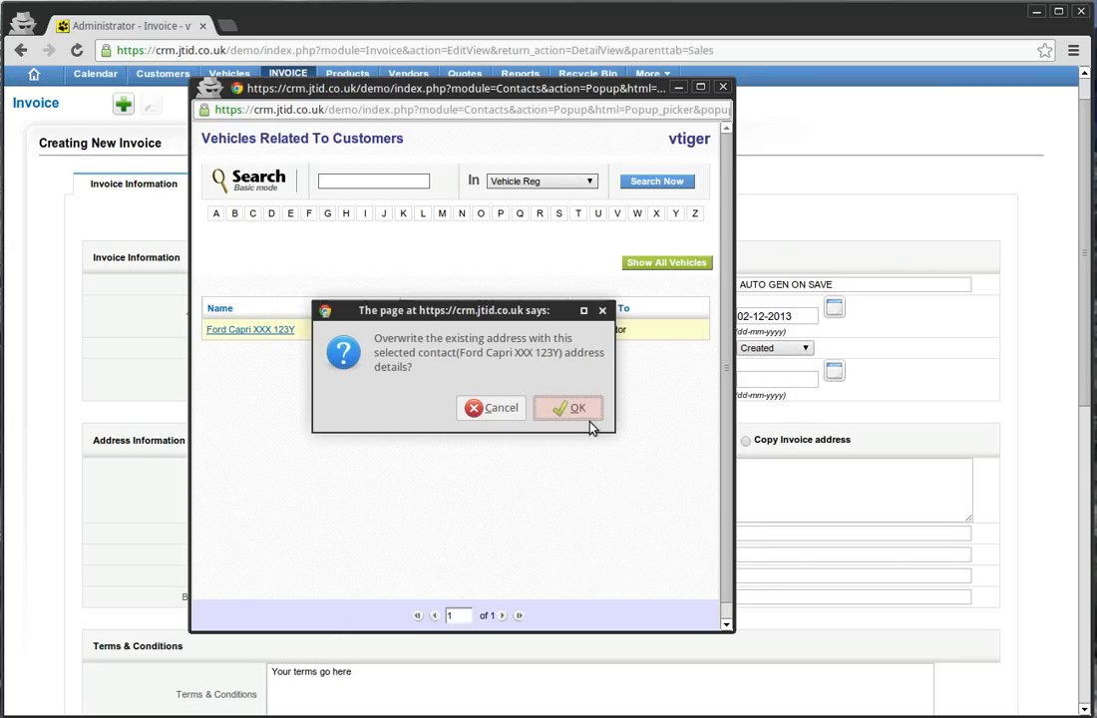
click(568, 407)
Add the MOT product as the invoice's first line item with a quantity of 1.
scroll(498, 319, down, 1)
scroll(475, 283, down, 2)
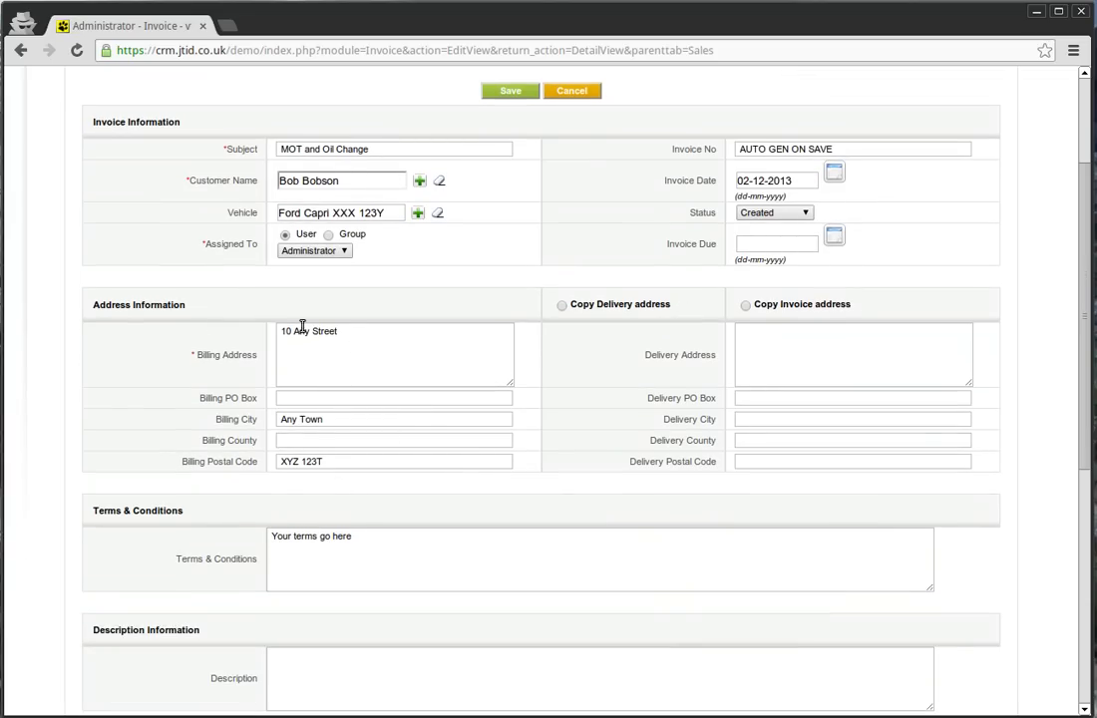
scroll(415, 416, down, 3)
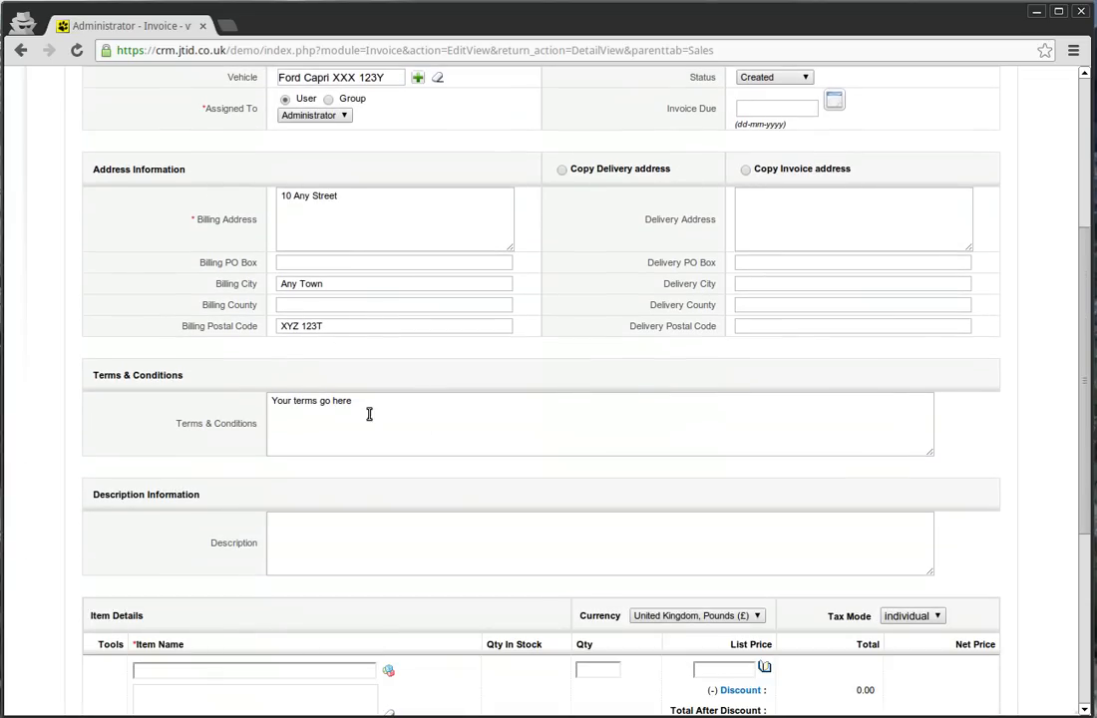
scroll(237, 389, down, 2)
scroll(395, 383, down, 3)
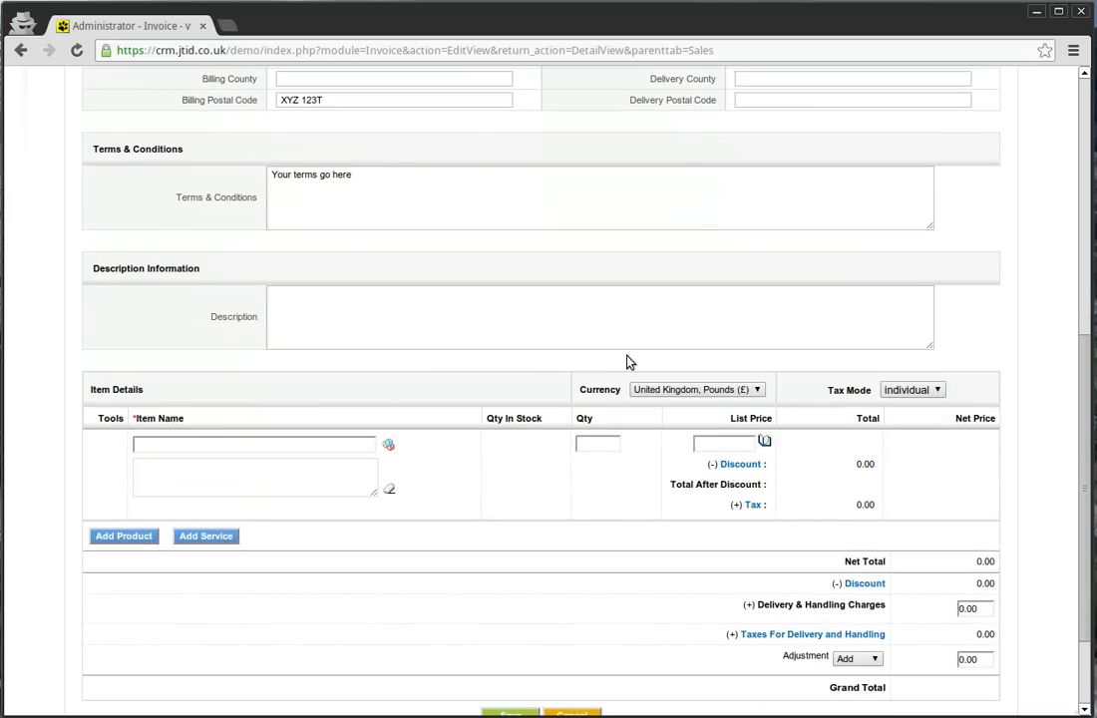
click(463, 320)
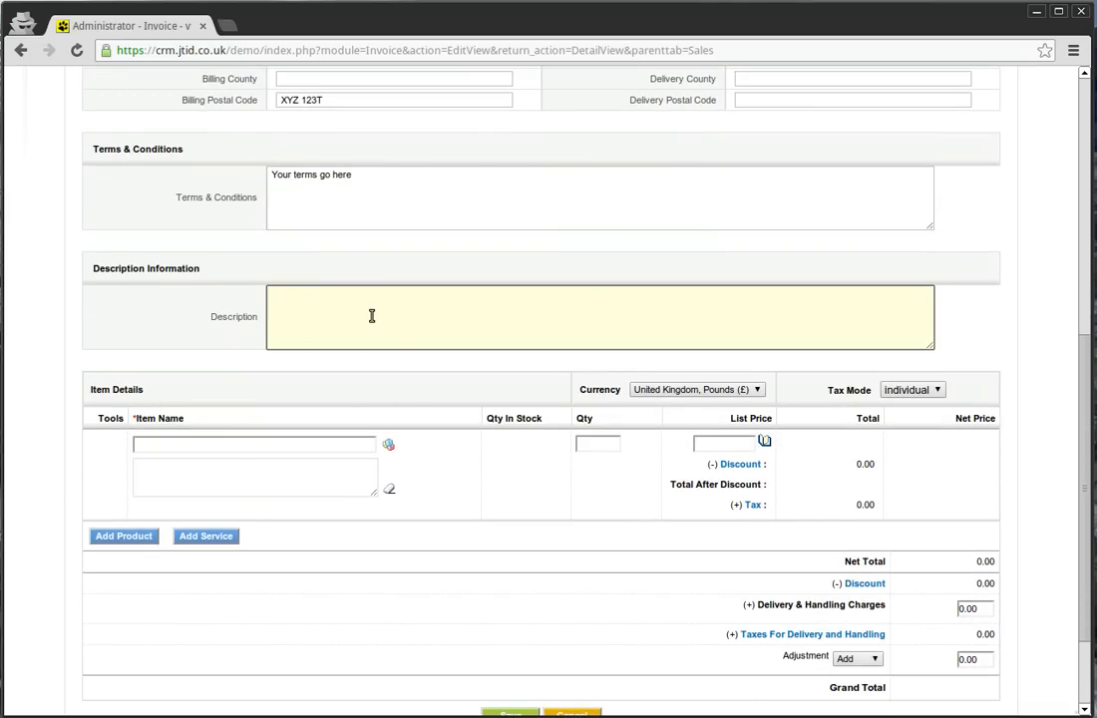
scroll(394, 333, down, 1)
click(388, 400)
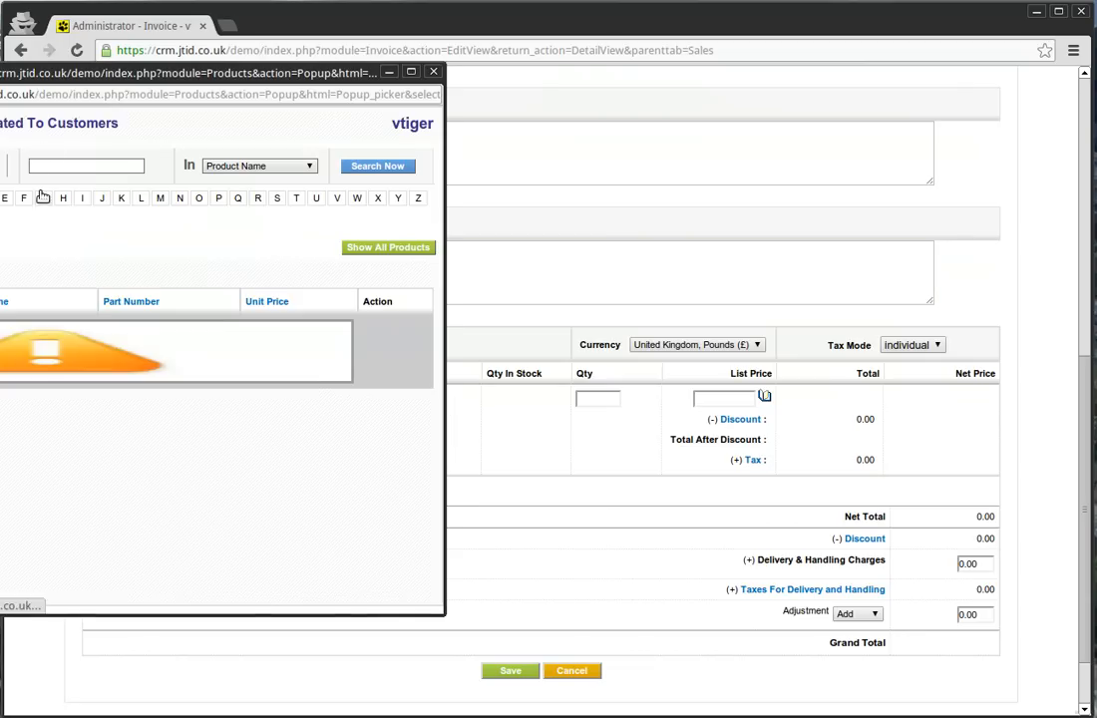
drag(76, 77, 301, 78)
click(176, 374)
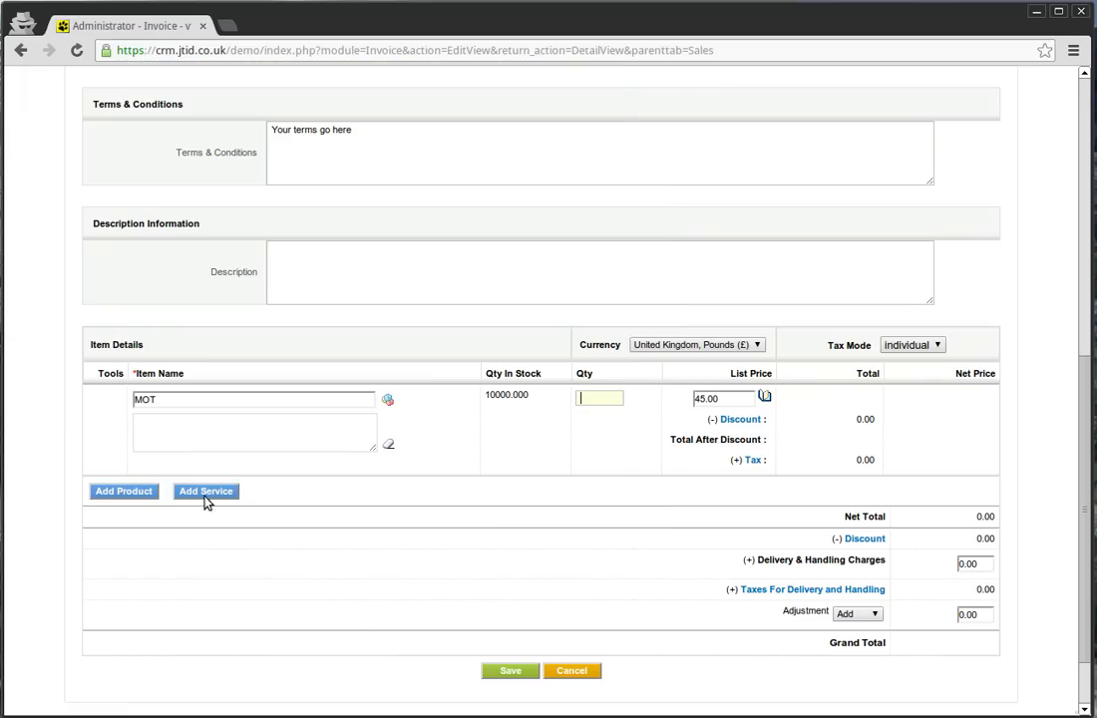
text(1)
key(Tab)
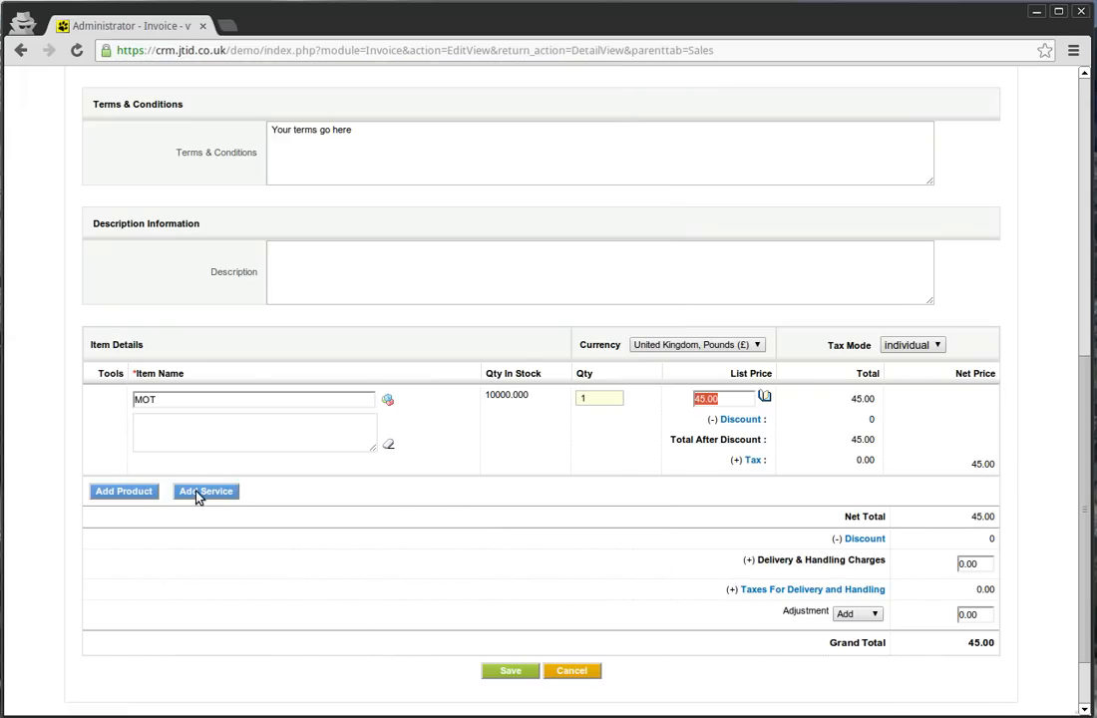
Add the OIL product as the invoice's second line item with a quantity of 1 and save the invoice.
click(138, 490)
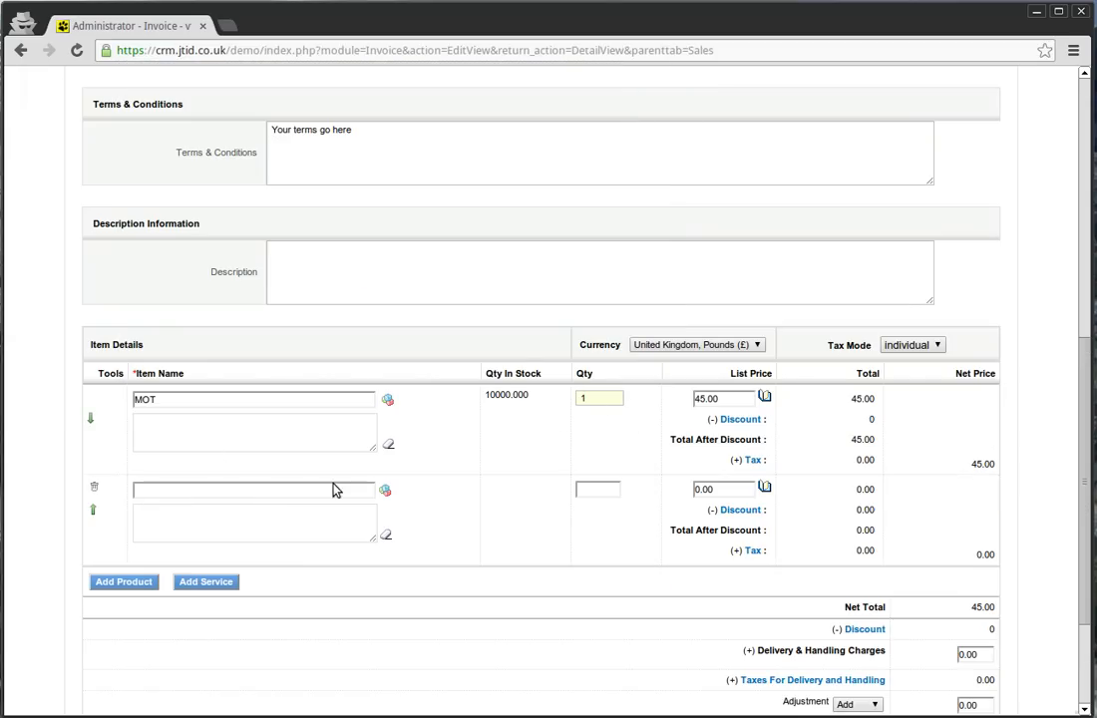
click(386, 490)
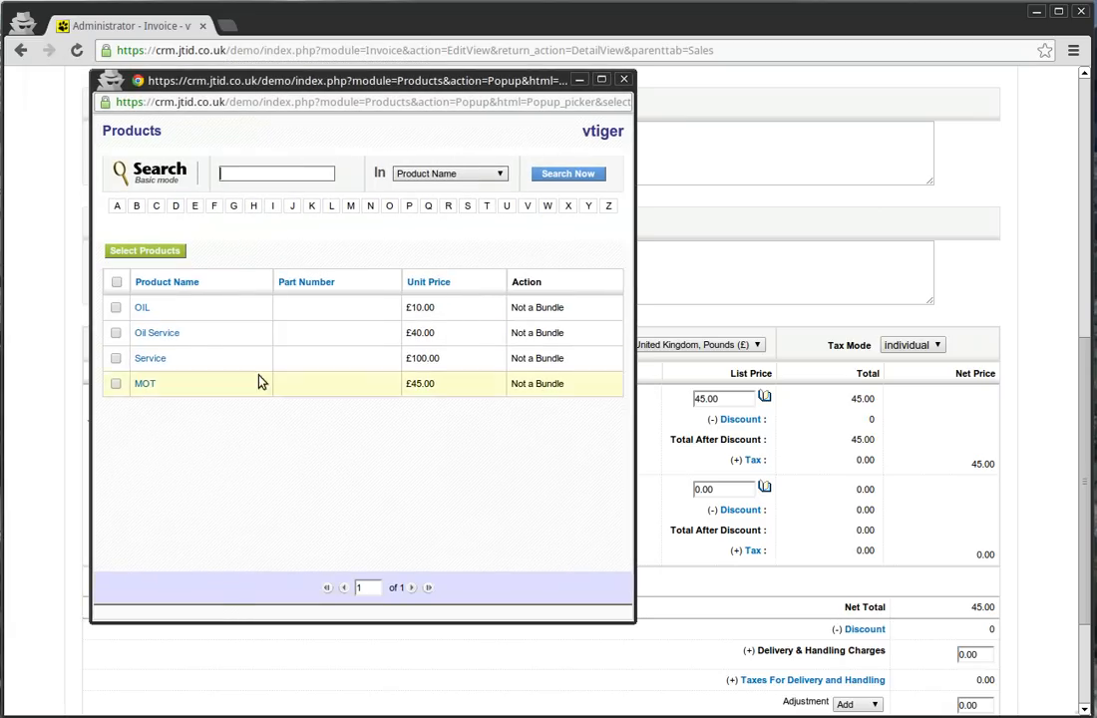
click(142, 308)
text(1)
key(Tab)
scroll(665, 537, down, 2)
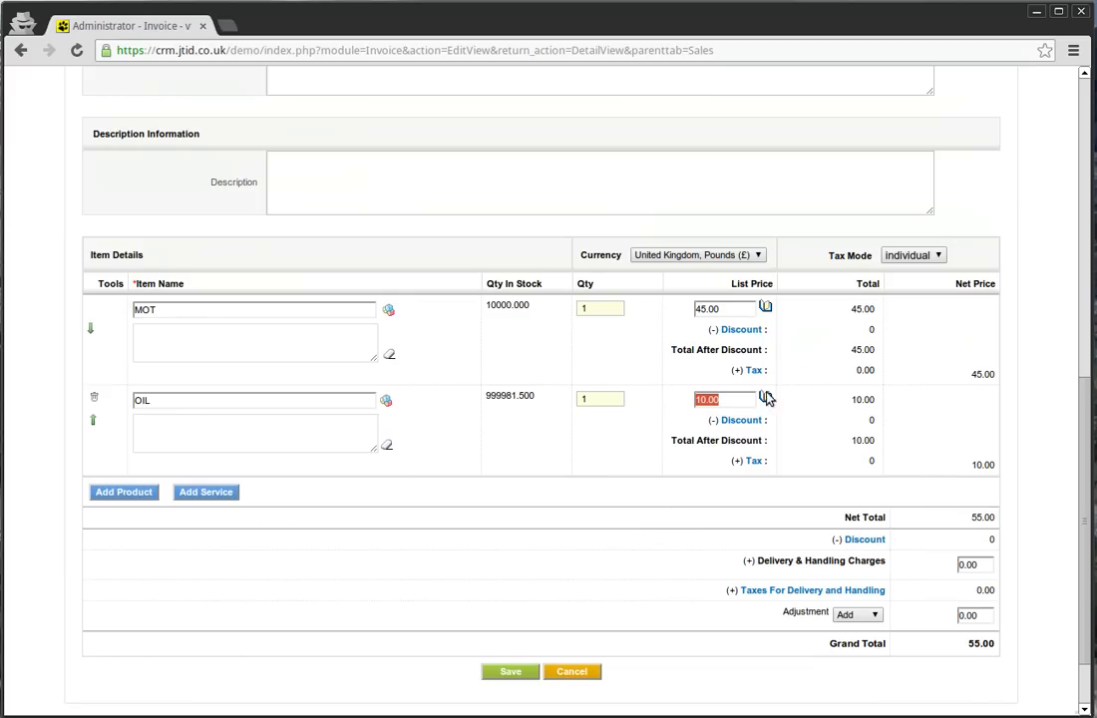
scroll(957, 568, down, 1)
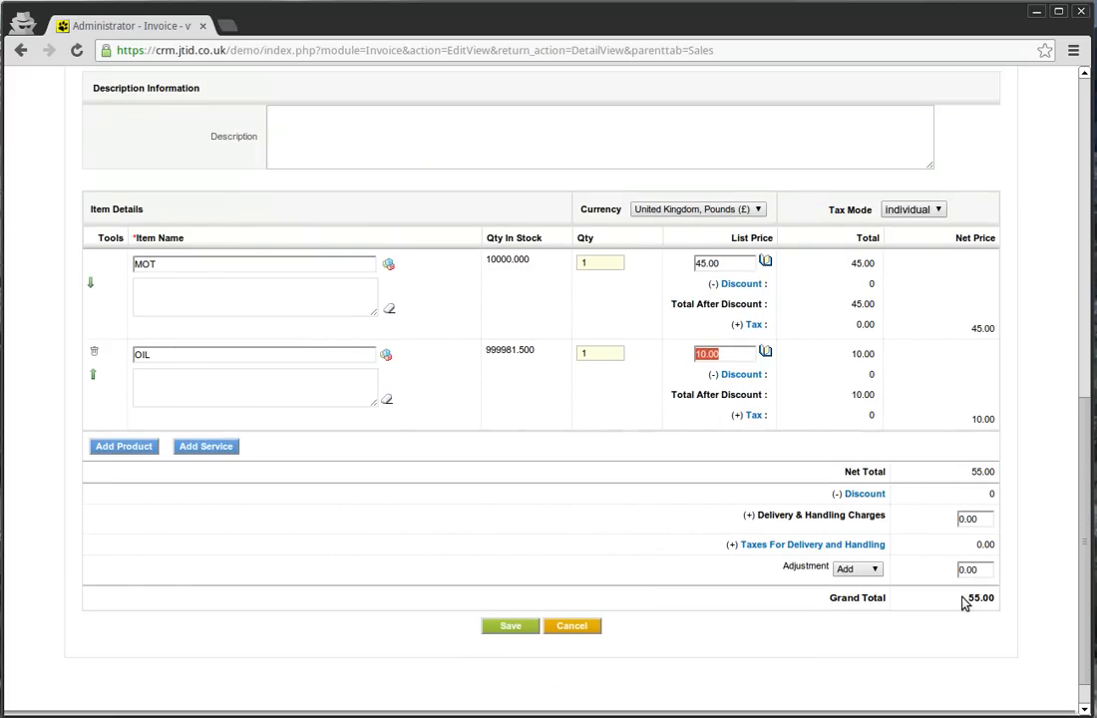
click(506, 625)
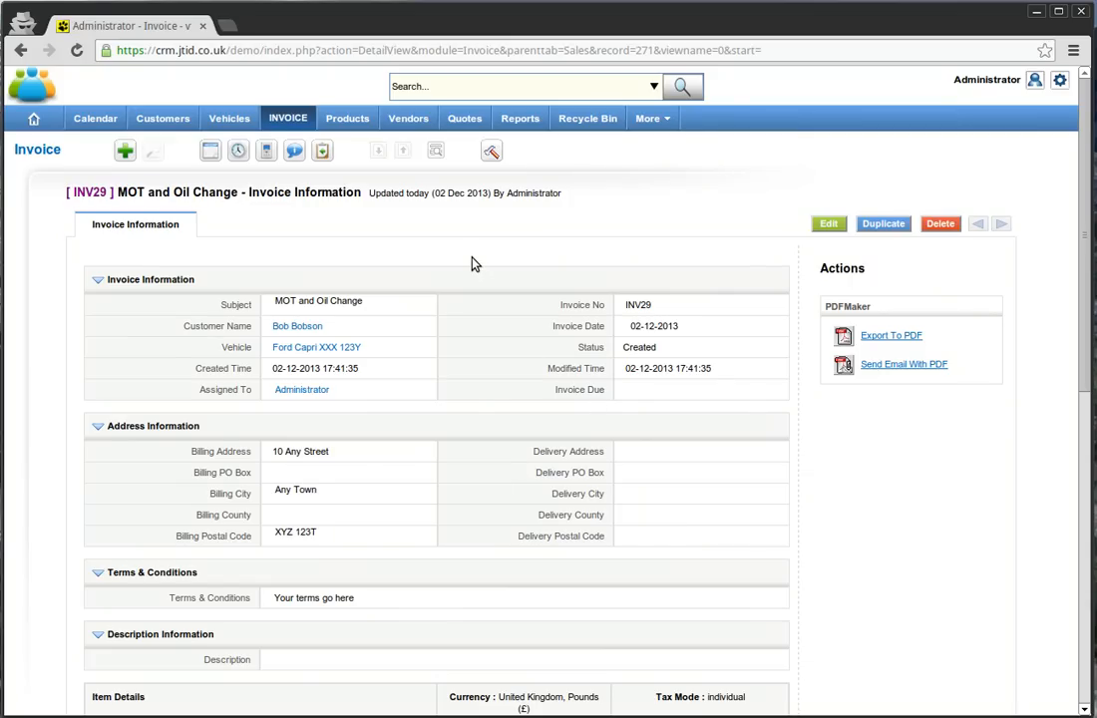
Export the saved invoice to PDF, examine its header, customer details, line items, totals and footer, and close the document.
click(878, 339)
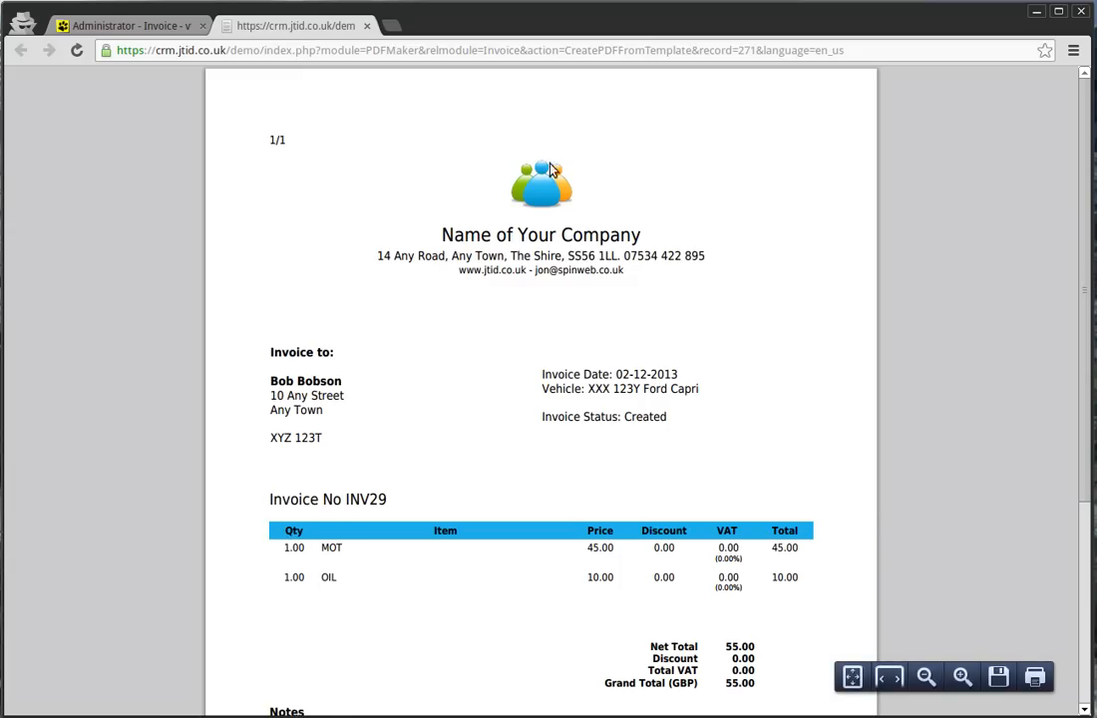
scroll(817, 380, down, 2)
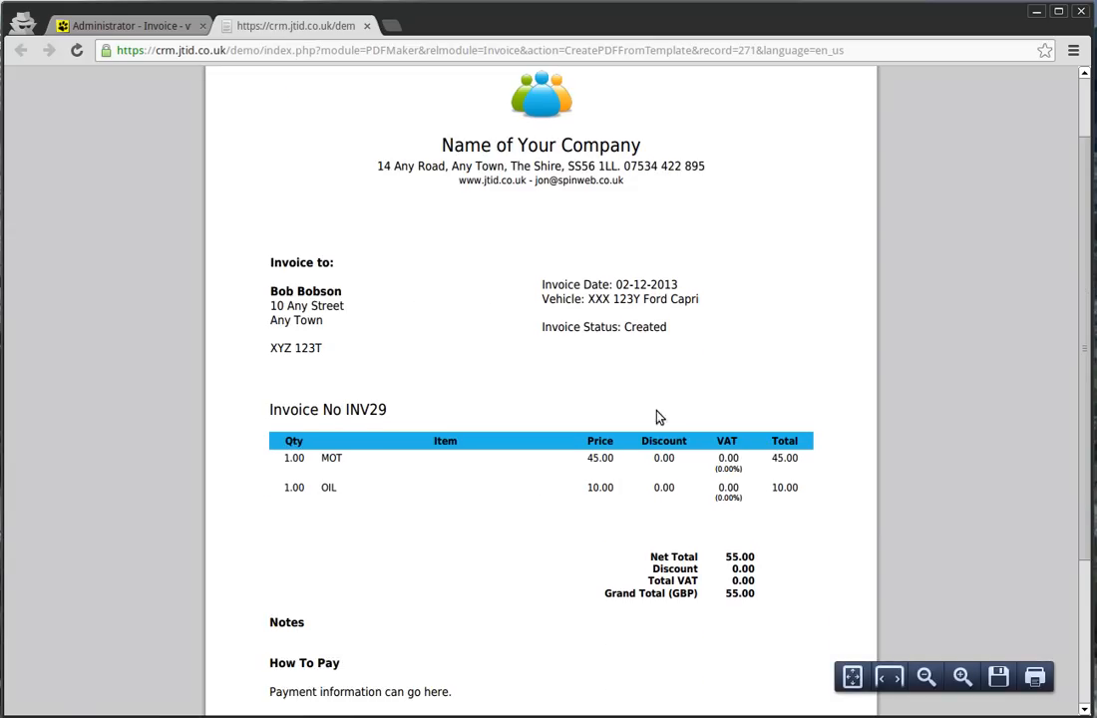
scroll(598, 668, down, 2)
scroll(519, 549, up, 3)
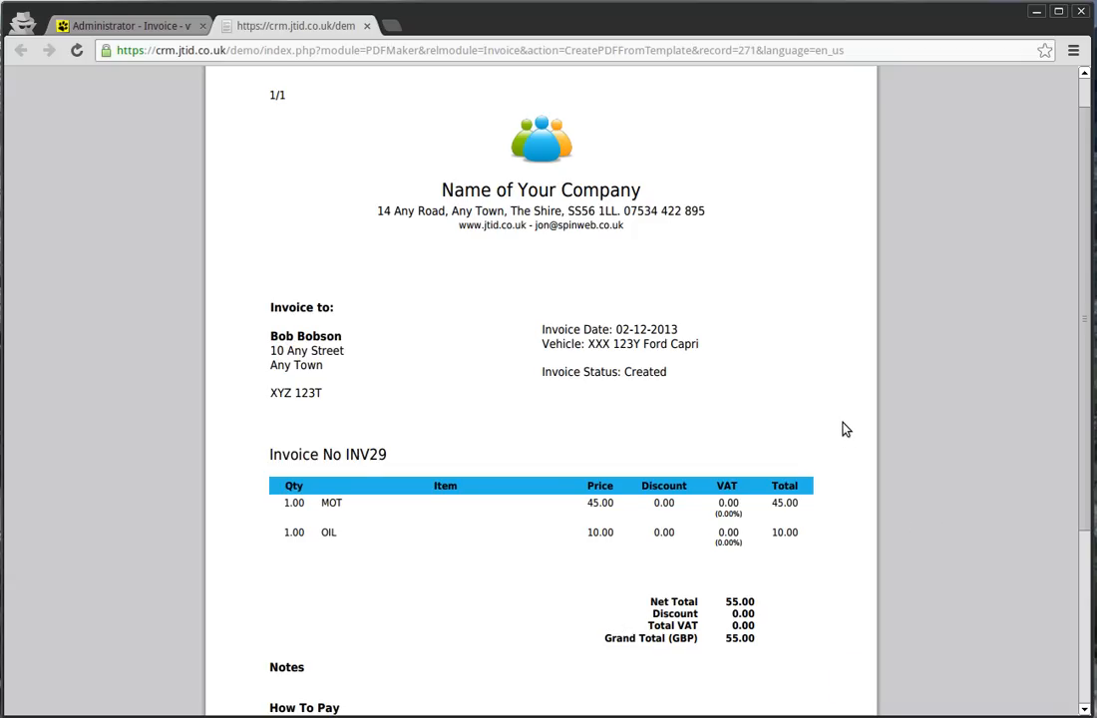
scroll(843, 428, down, 1)
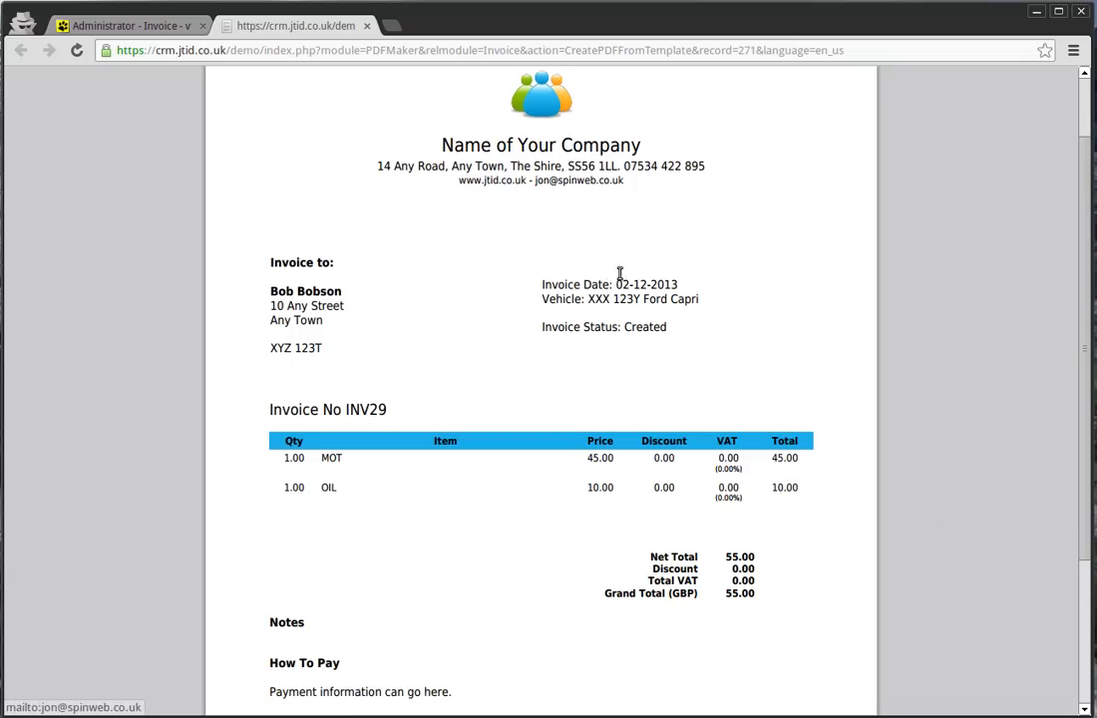
scroll(710, 343, down, 3)
scroll(720, 358, down, 2)
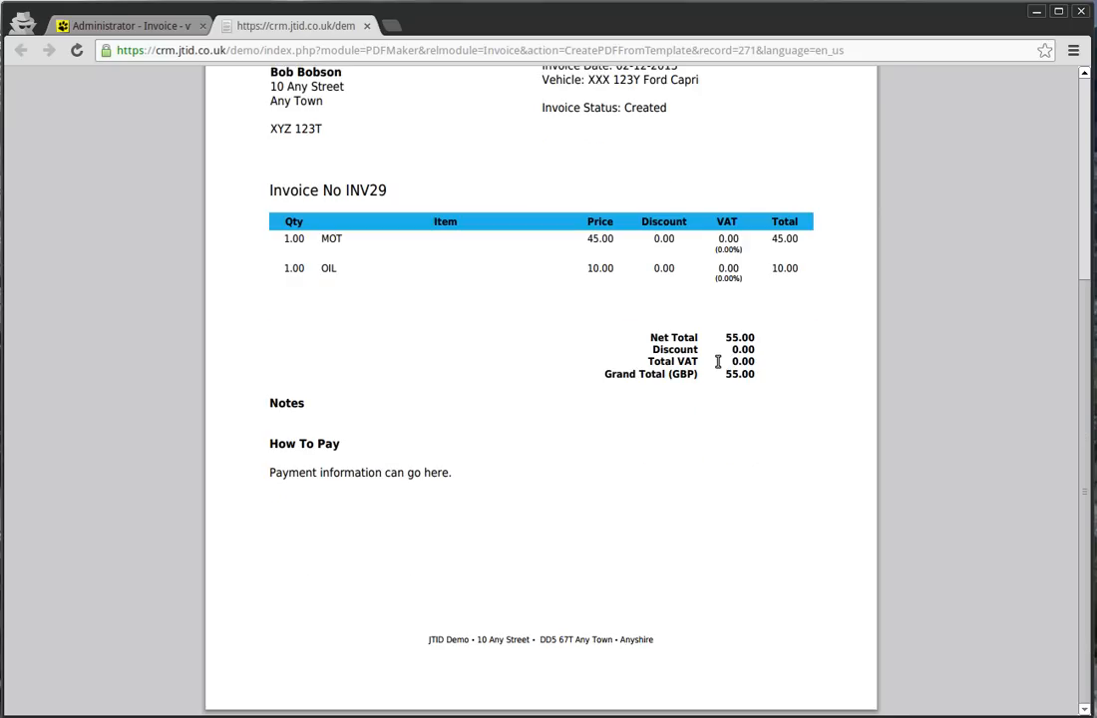
mouse_move(911, 676)
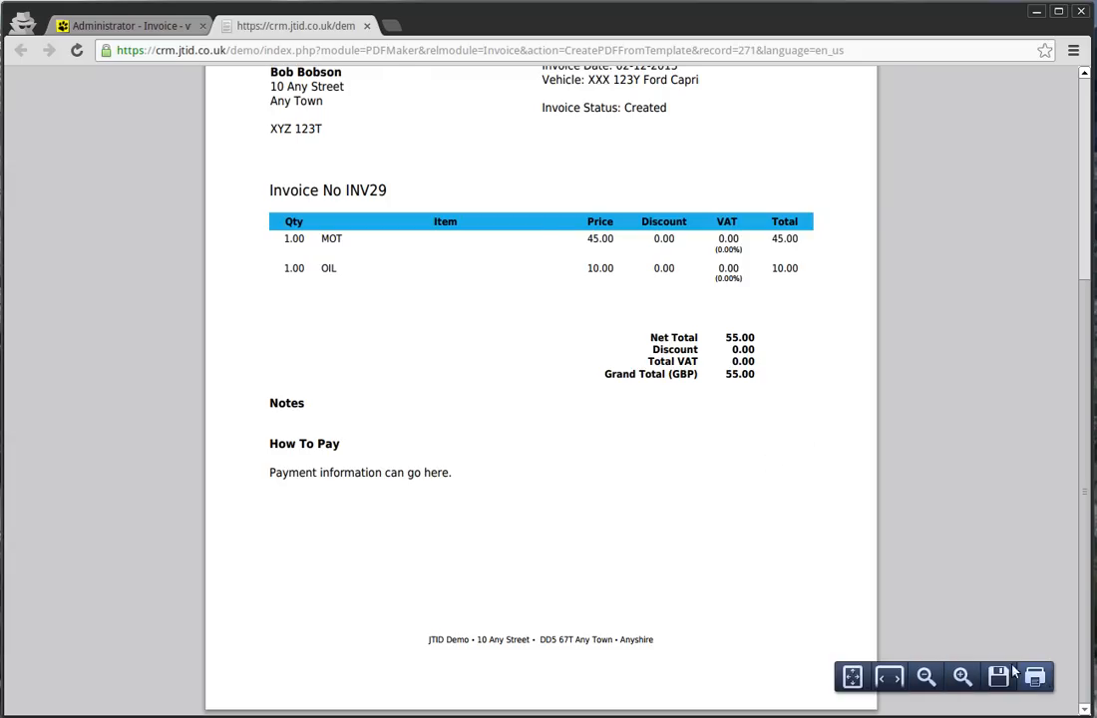
scroll(548, 365, up, 5)
click(367, 26)
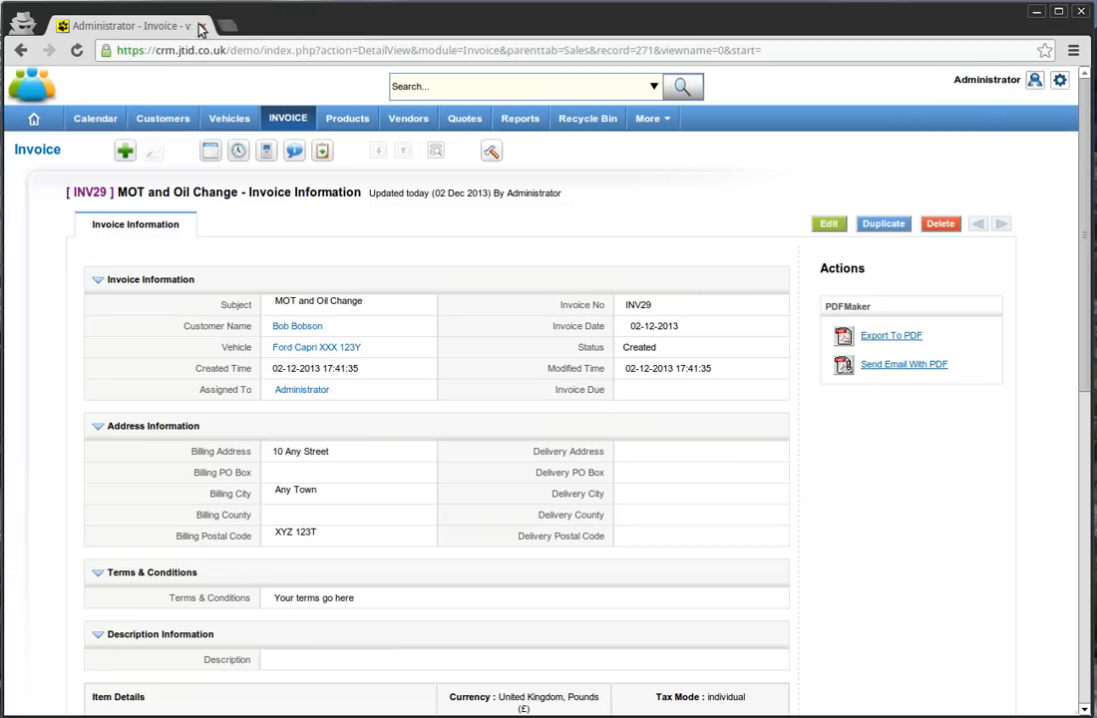
Open a blank new quote and examine its customer, vehicle and address fields.
click(461, 120)
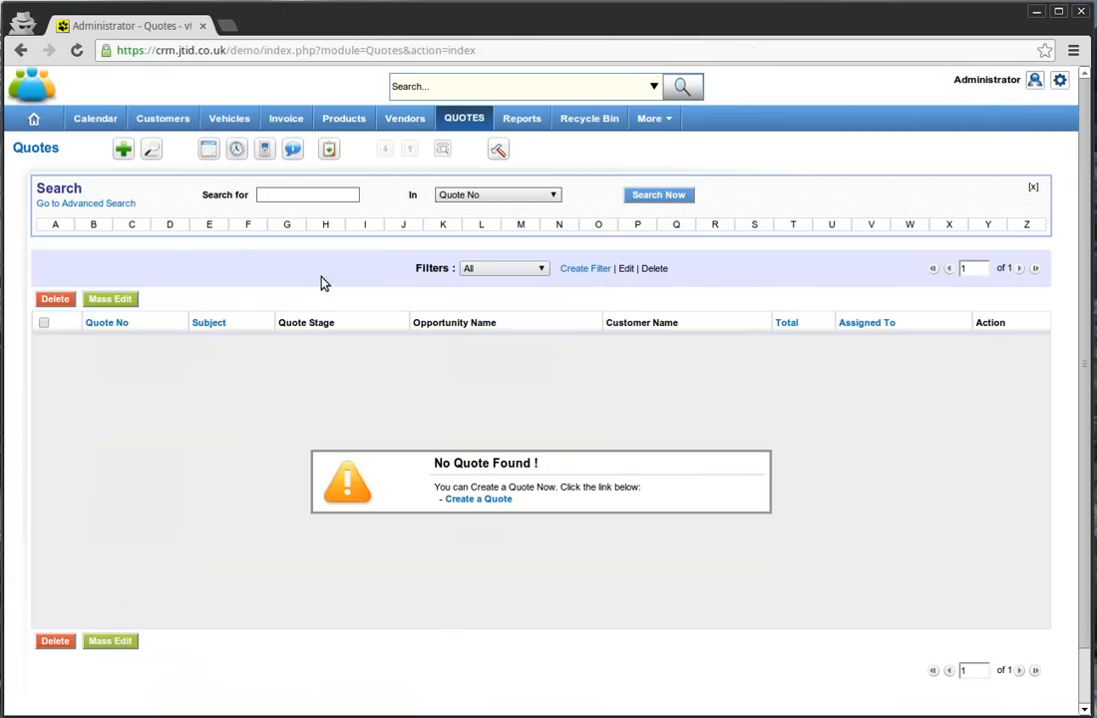
click(123, 149)
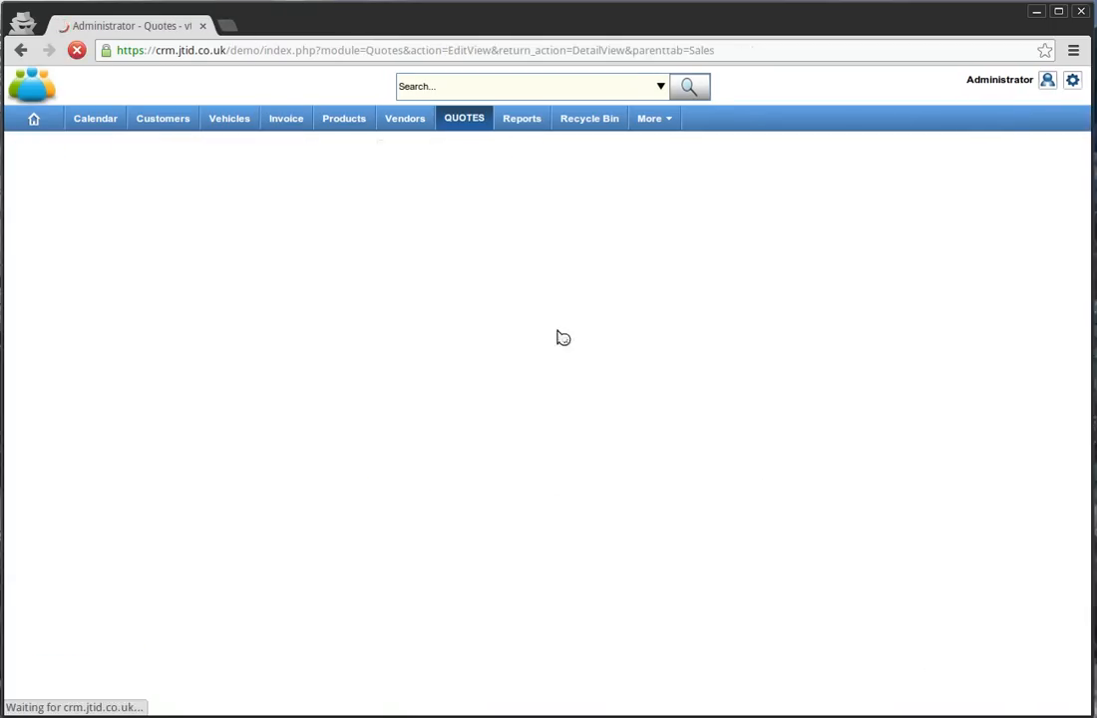
scroll(615, 425, down, 1)
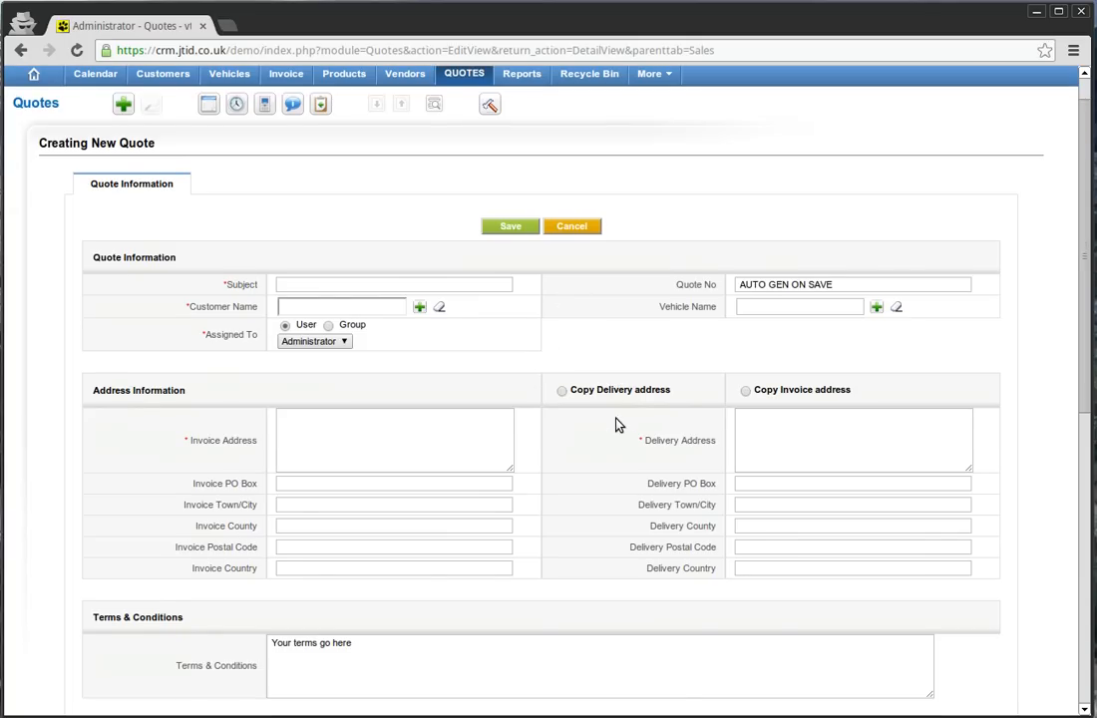
scroll(574, 408, up, 1)
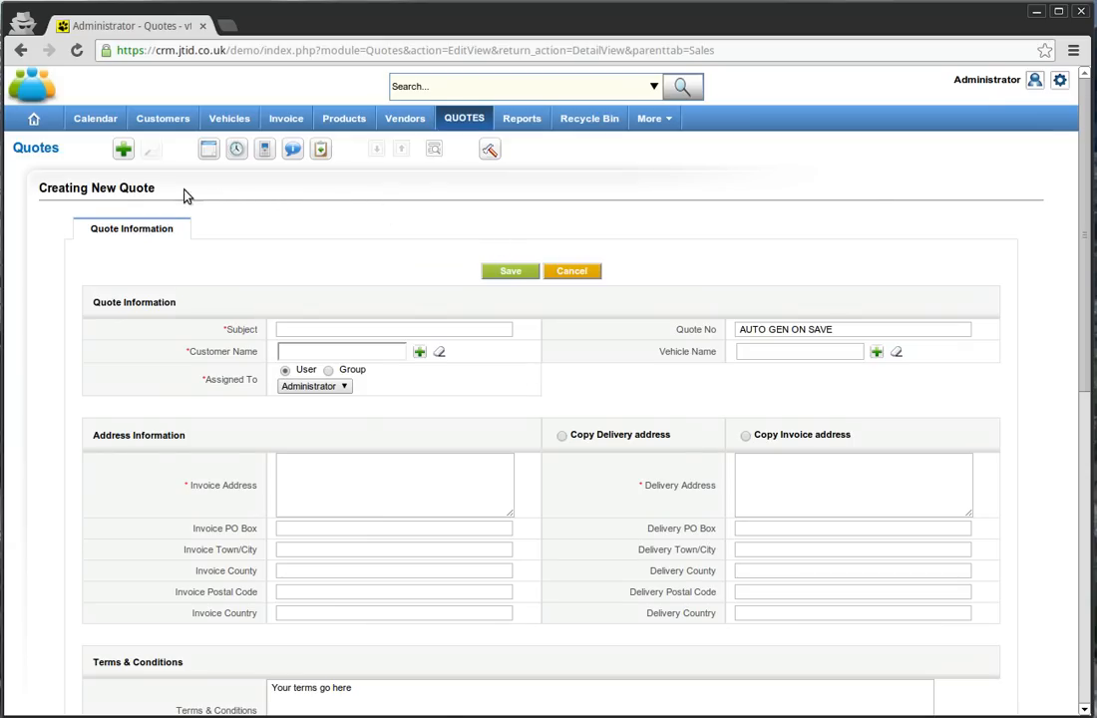
Start an MOT booking in the weekly calendar for Friday 06-12-2013 at 10:00 AM and name it "MOT".
click(96, 117)
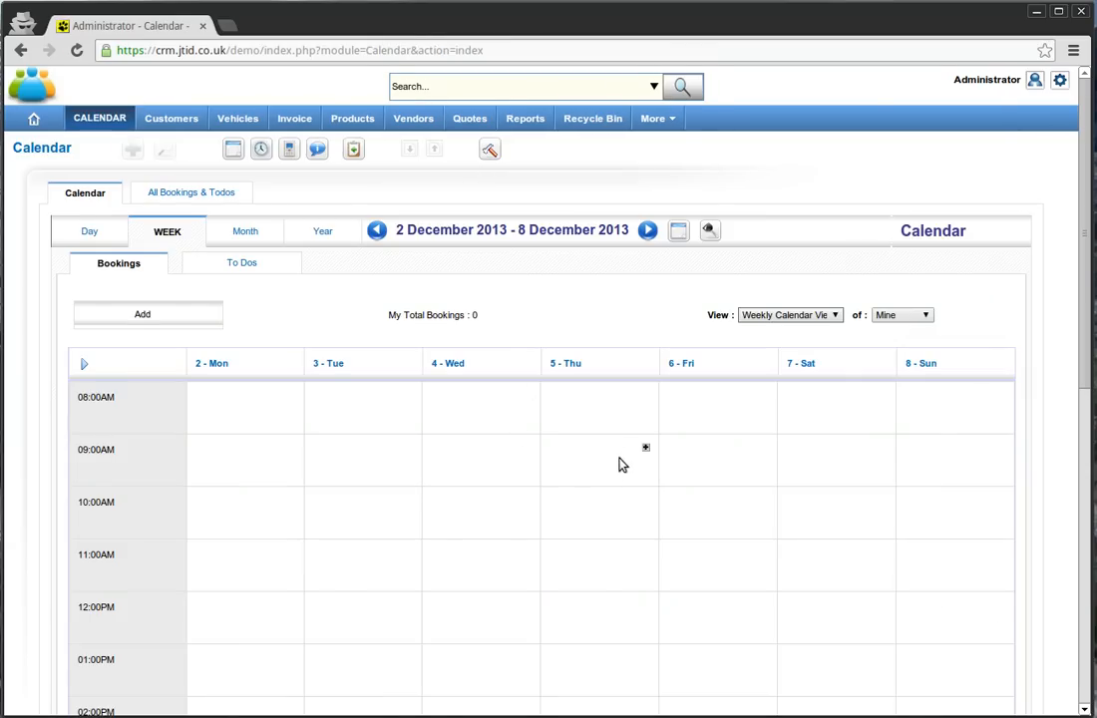
scroll(624, 461, down, 2)
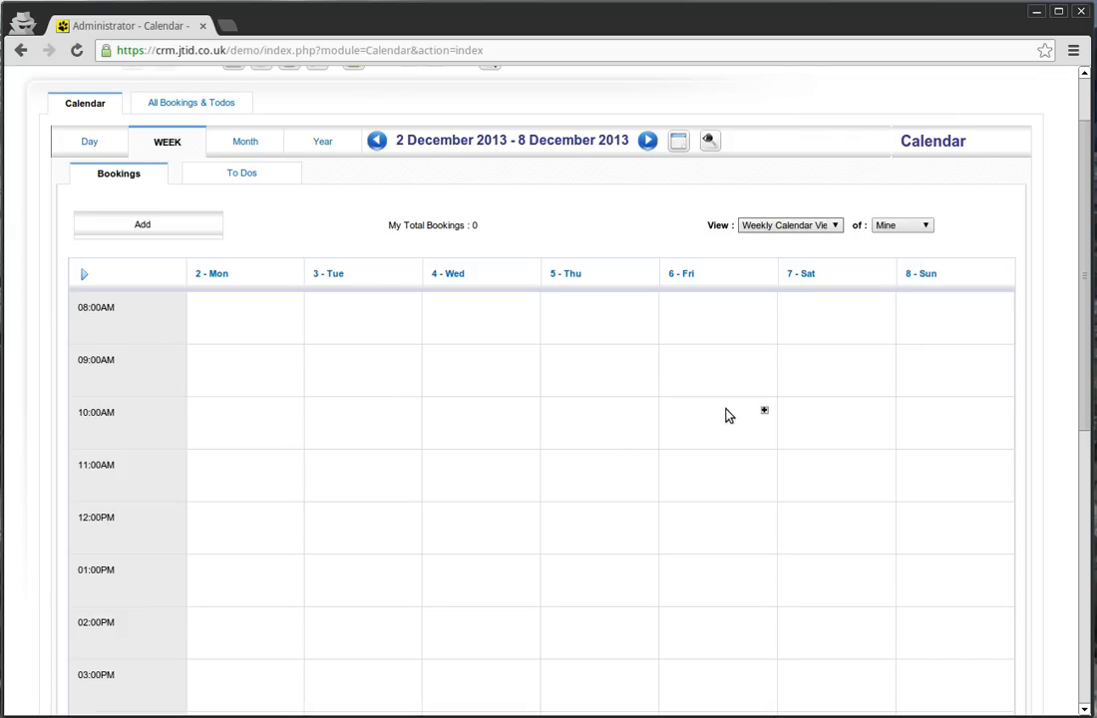
click(764, 412)
drag(631, 427, 610, 172)
click(497, 228)
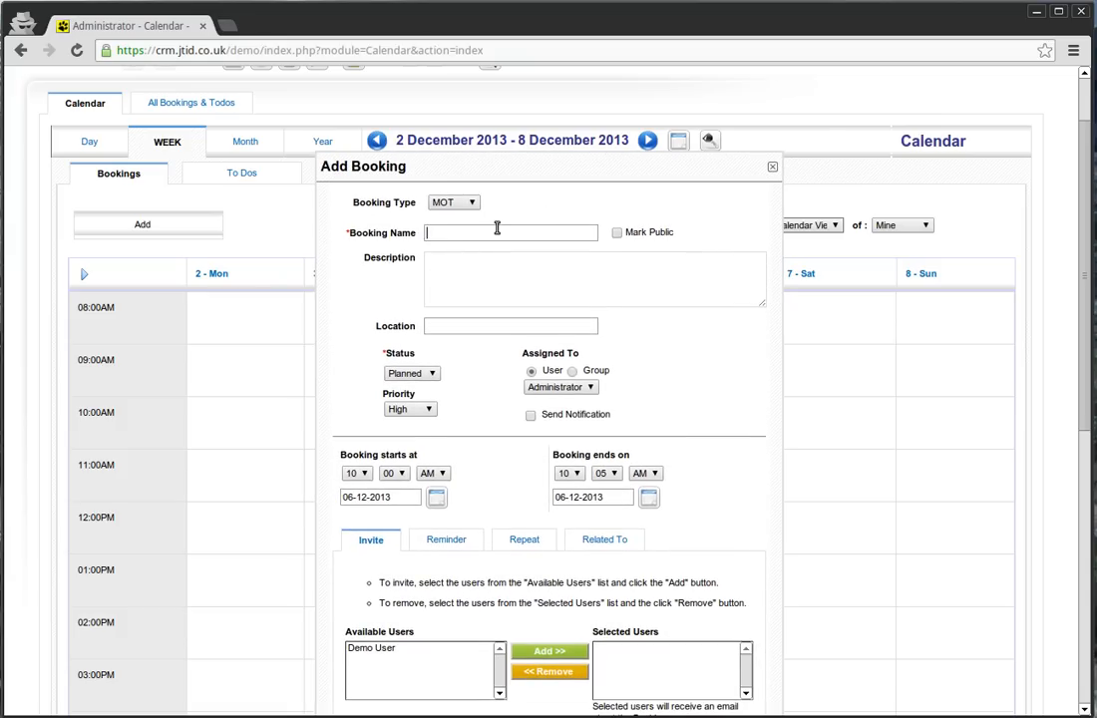
text(MOT)
scroll(477, 357, down, 2)
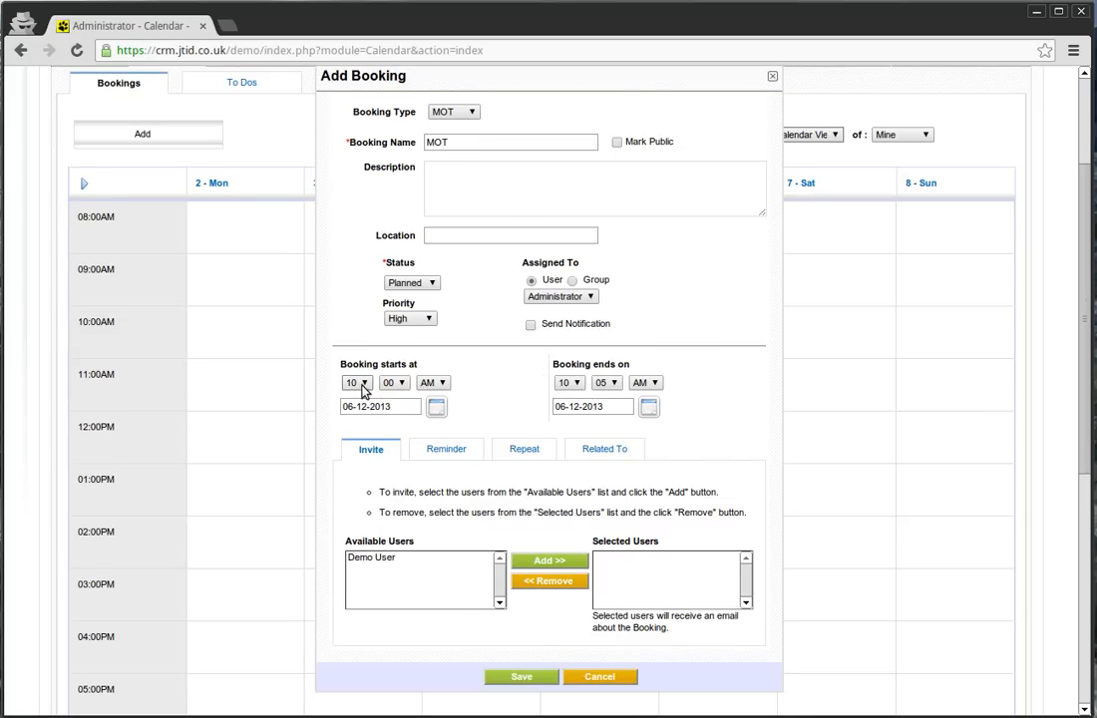
Set the MOT booking's end time to 11:00 AM.
click(566, 382)
click(566, 527)
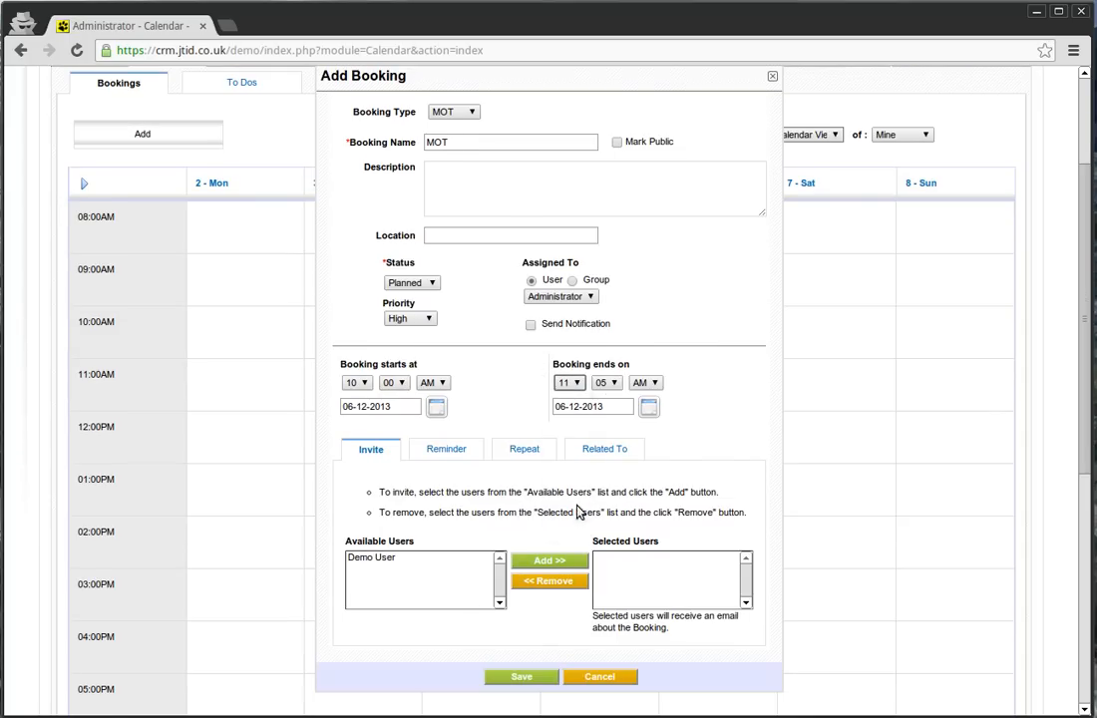
click(607, 382)
click(607, 399)
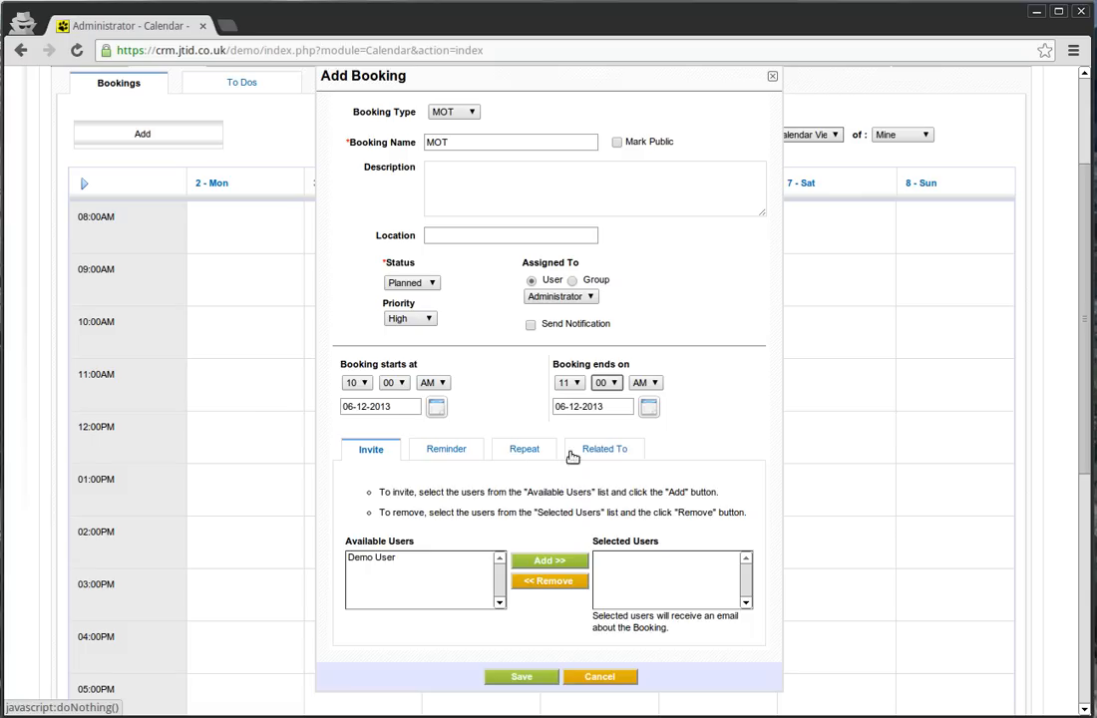
Relate the booking to the Ford Capri's owner and the vehicle Ford Capri XXX 123Y, and save it to the calendar.
click(601, 454)
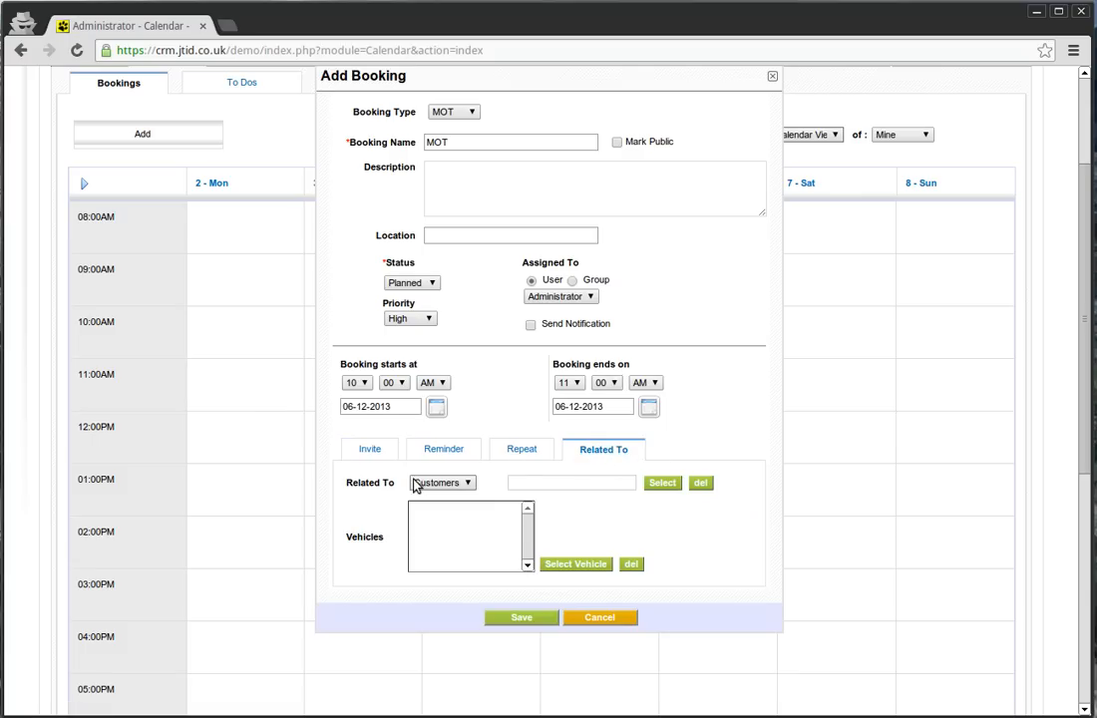
click(663, 487)
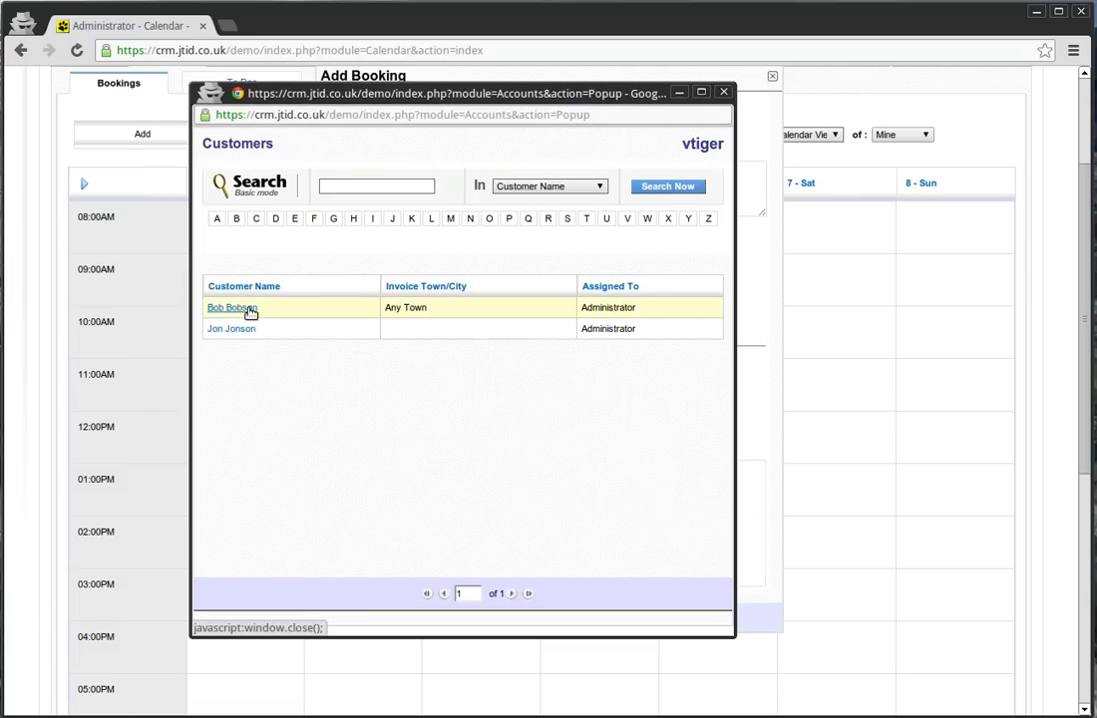
click(239, 308)
click(568, 564)
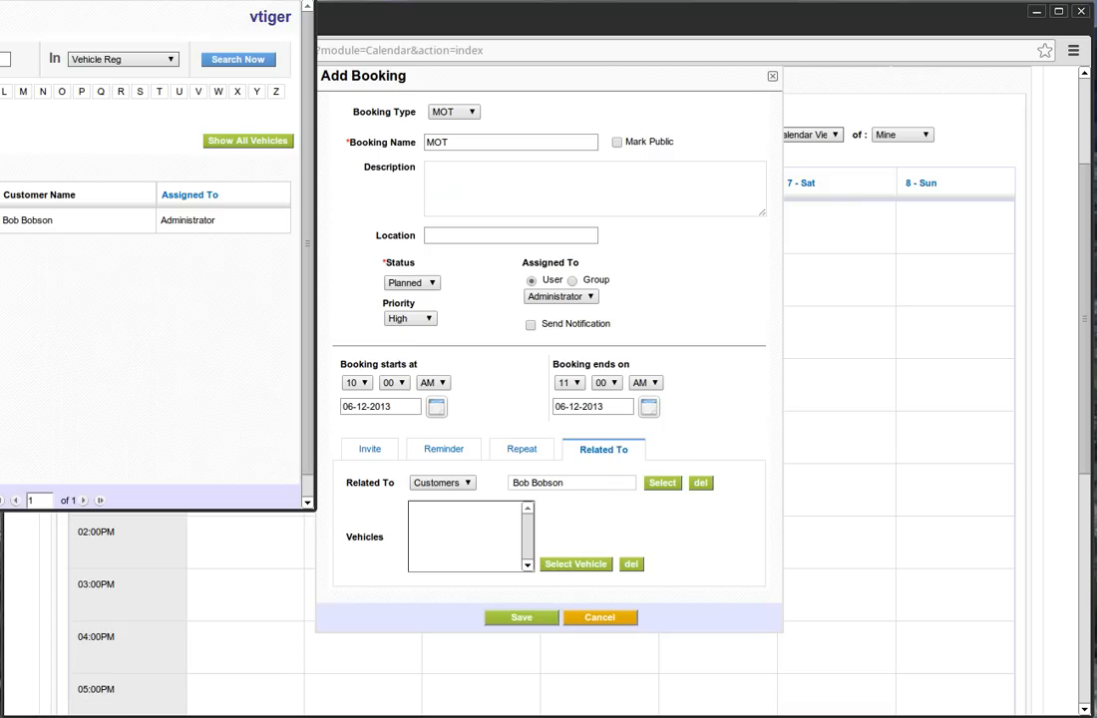
click(274, 343)
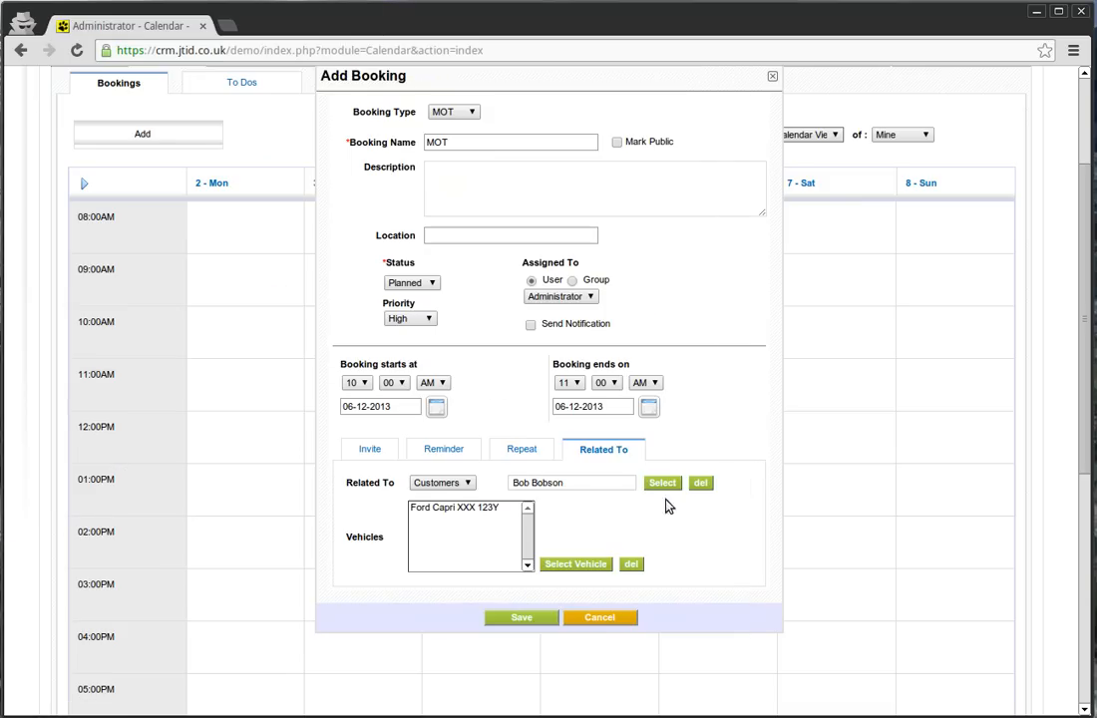
click(527, 621)
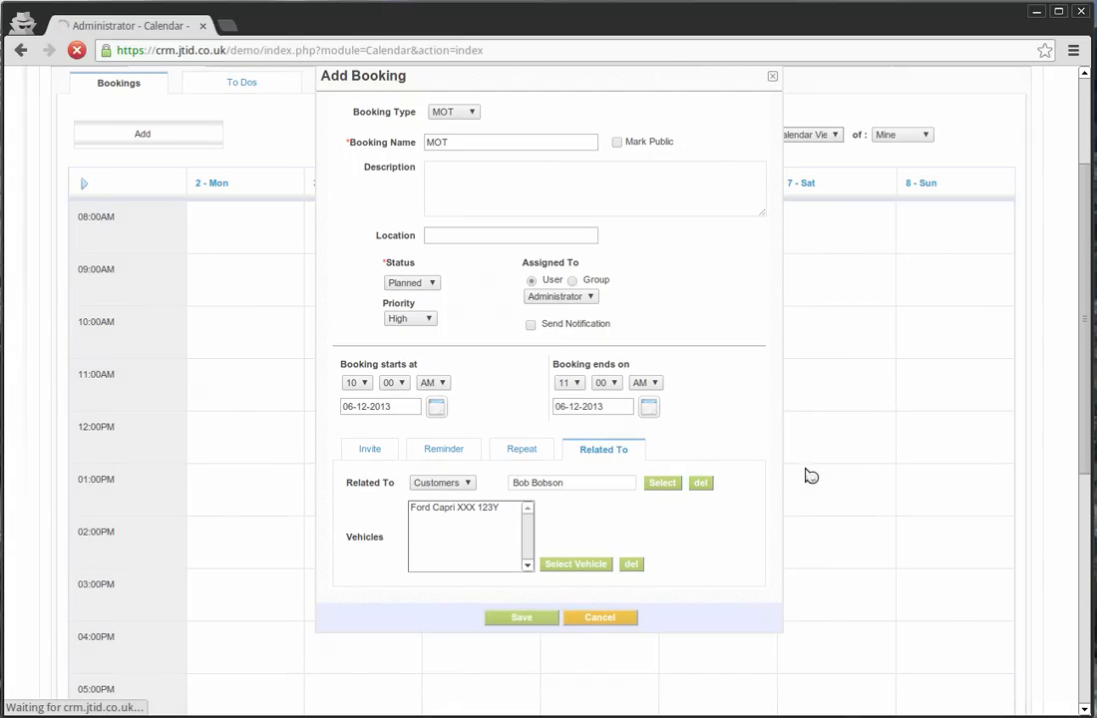
scroll(757, 496, down, 3)
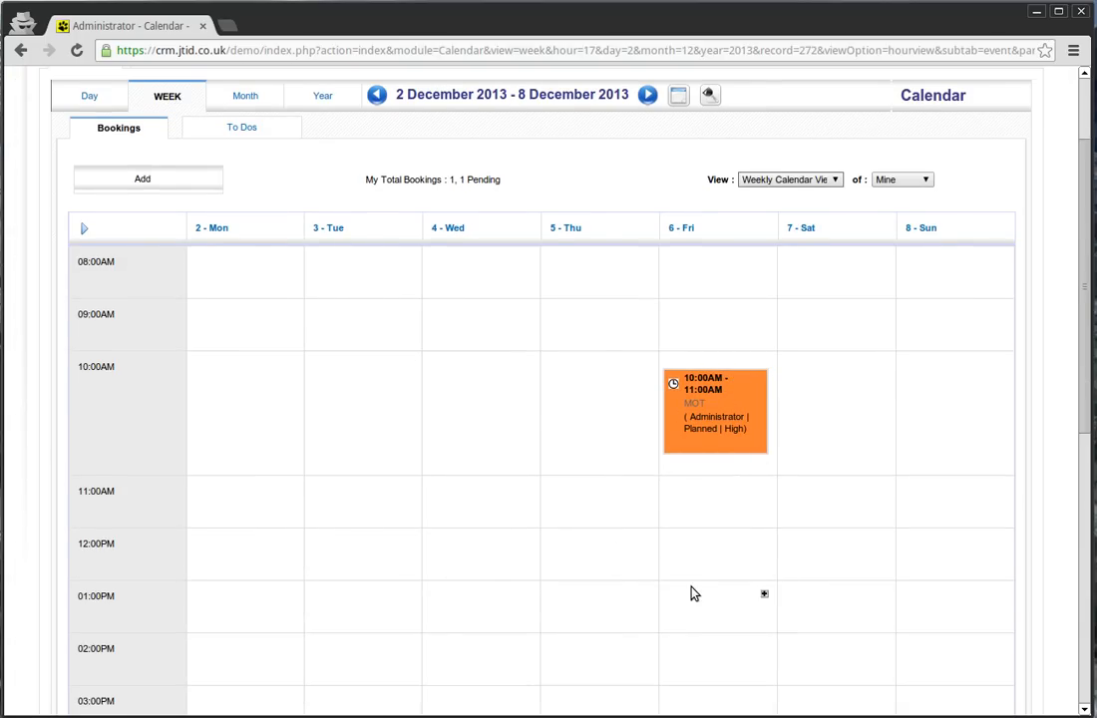
scroll(678, 592, up, 3)
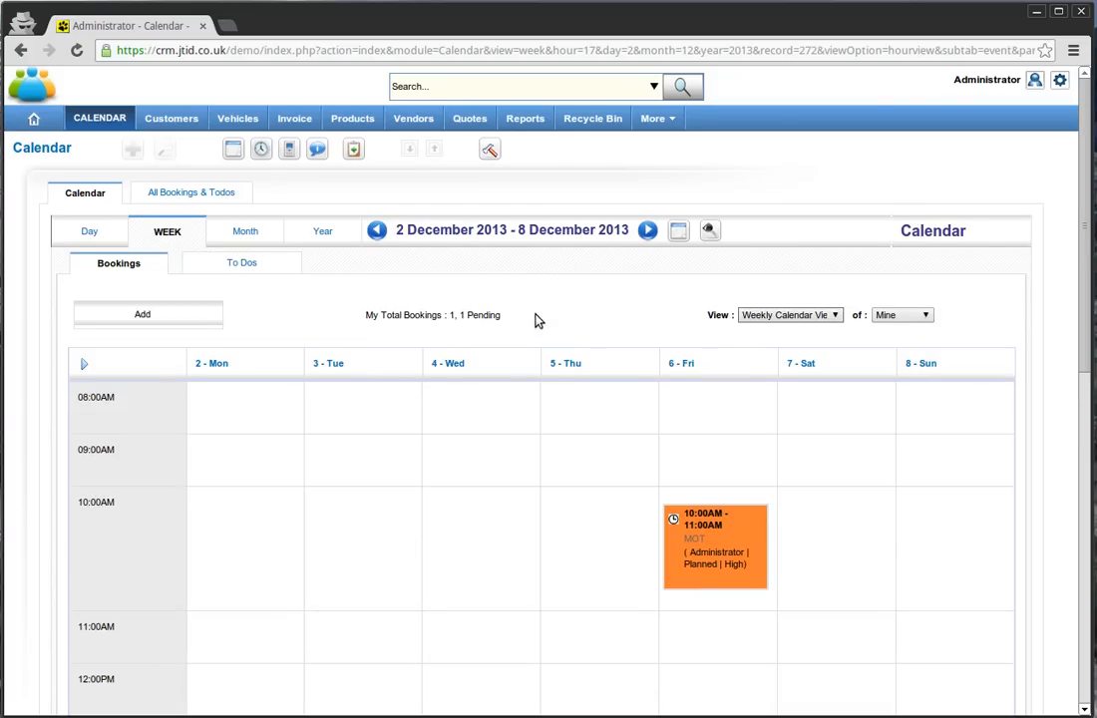
View the available reports and the recycle bin, and return to the home page.
click(524, 120)
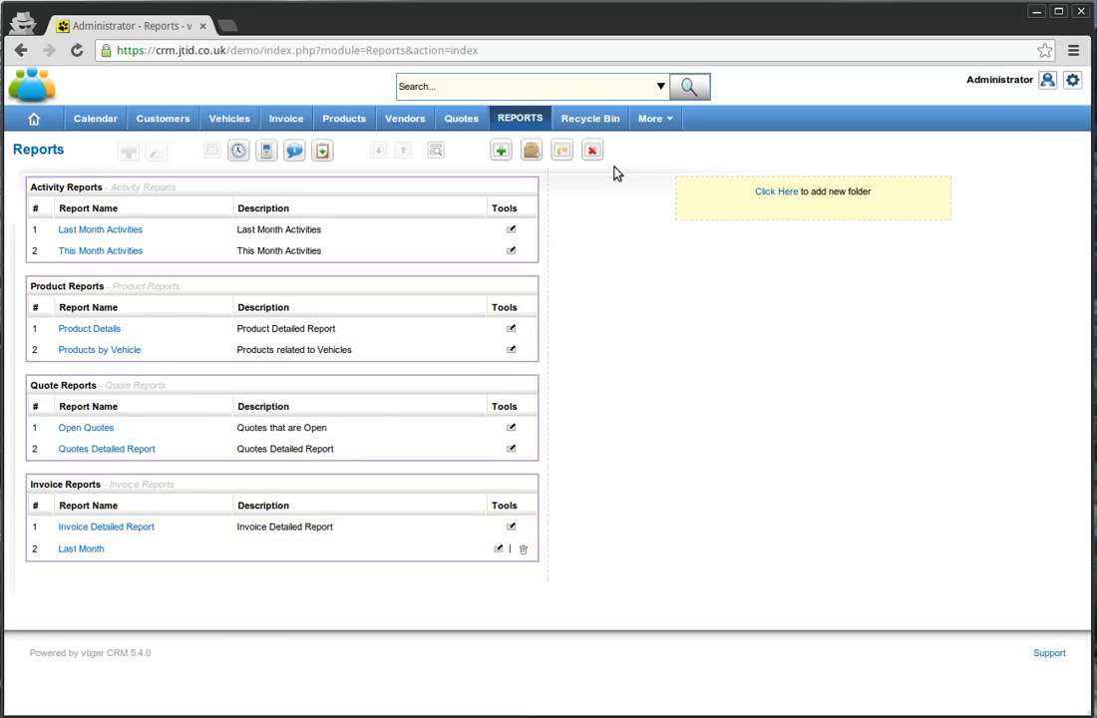
click(594, 121)
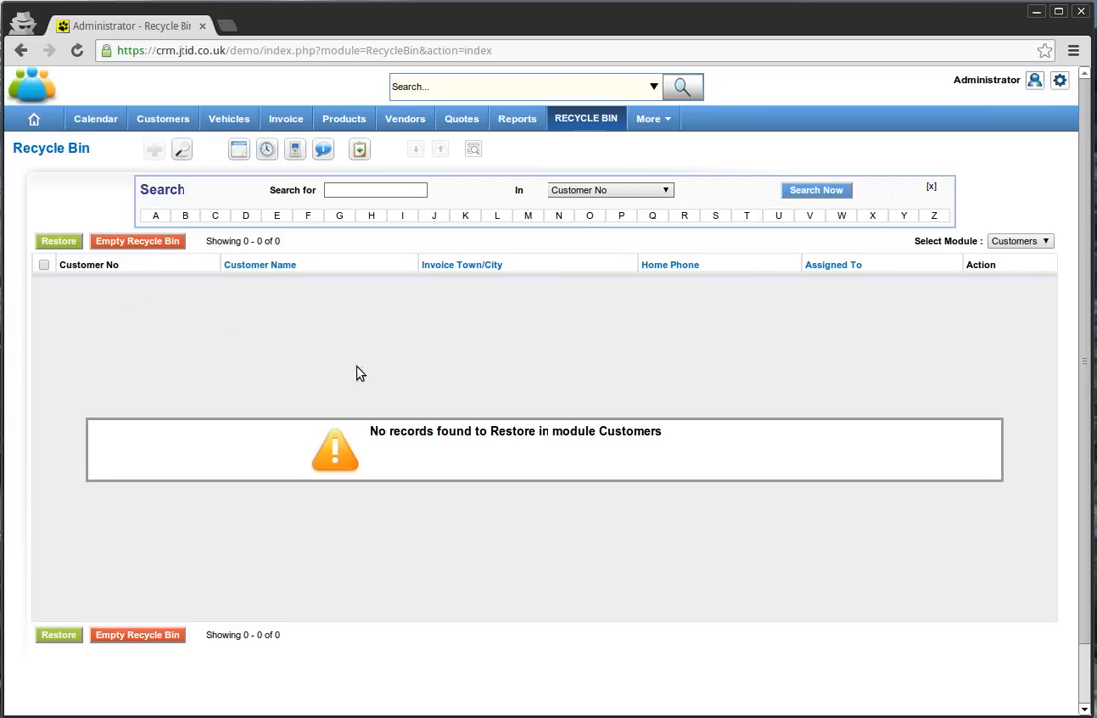
click(35, 118)
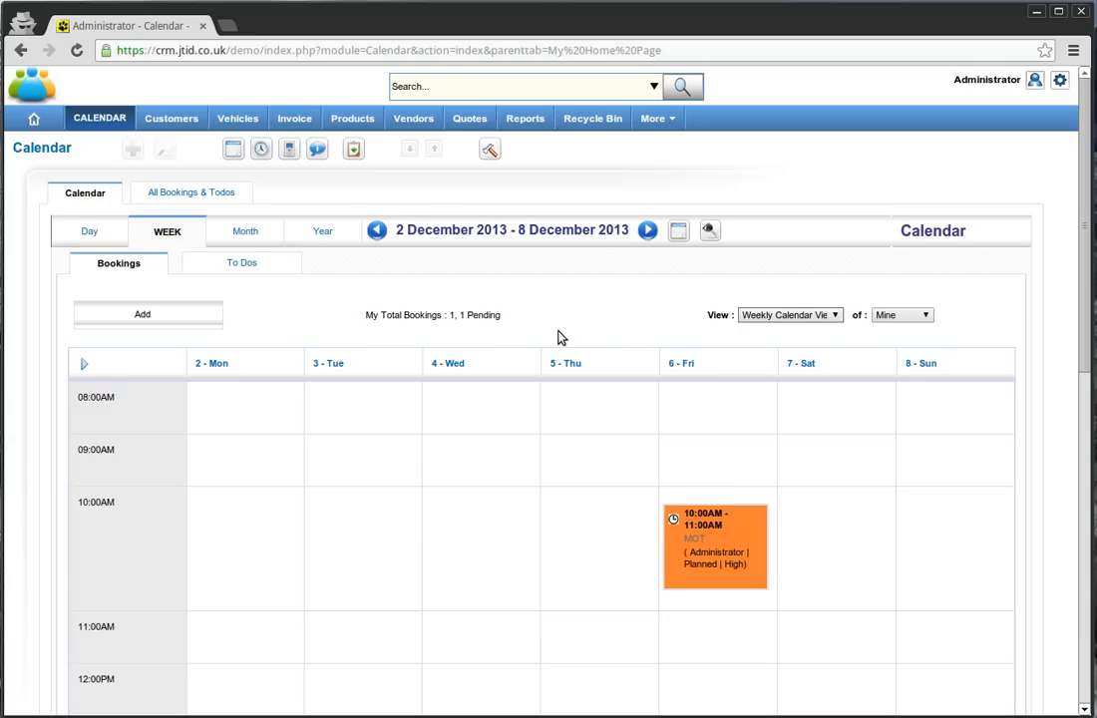